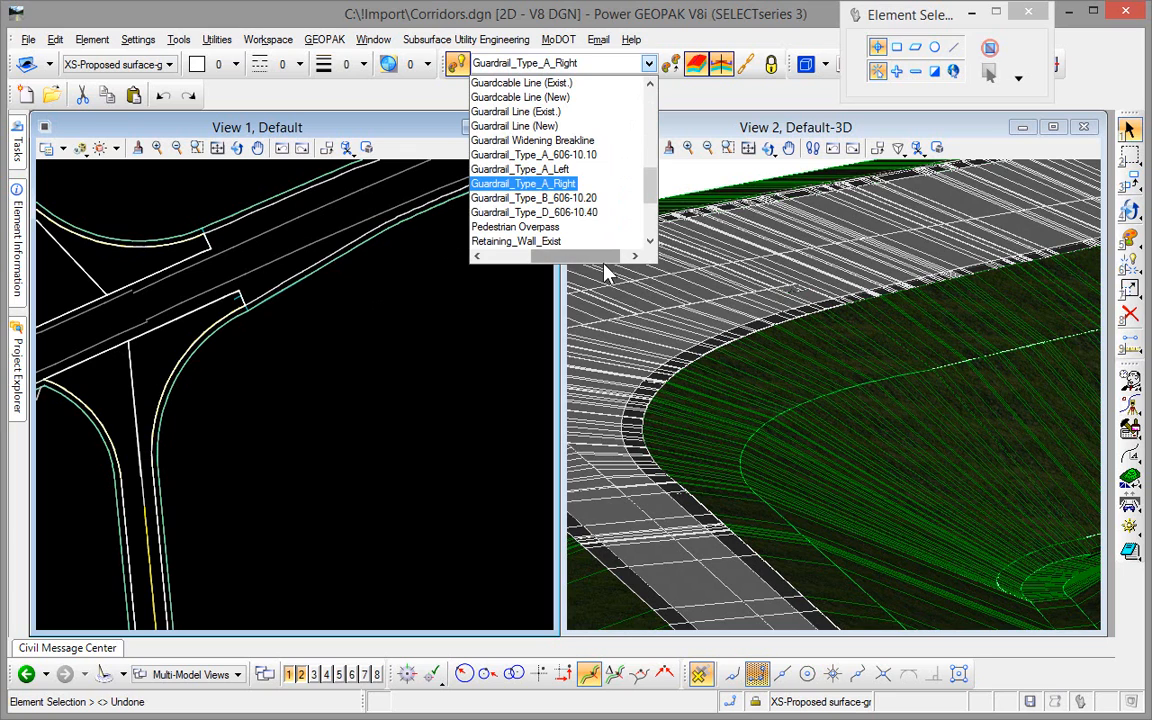
Set Guardrail_Type_A_Right as the active feature definition.
{"action": "mouse_move", "coordinate": [650, 190]}
{"action": "left_mouse_down"}
{"action": "mouse_move", "coordinate": [655, 130]}
{"action": "mouse_move", "coordinate": [660, 190]}
{"action": "left_mouse_up"}
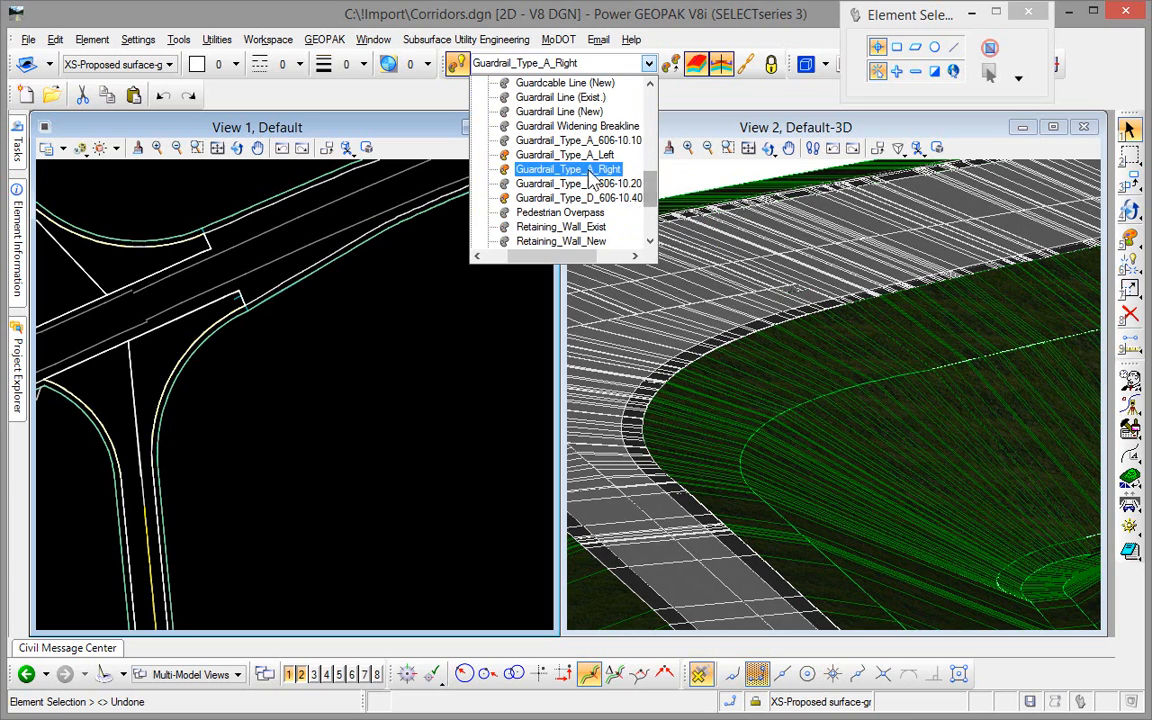
{"action": "left_click", "coordinate": [530, 168]}
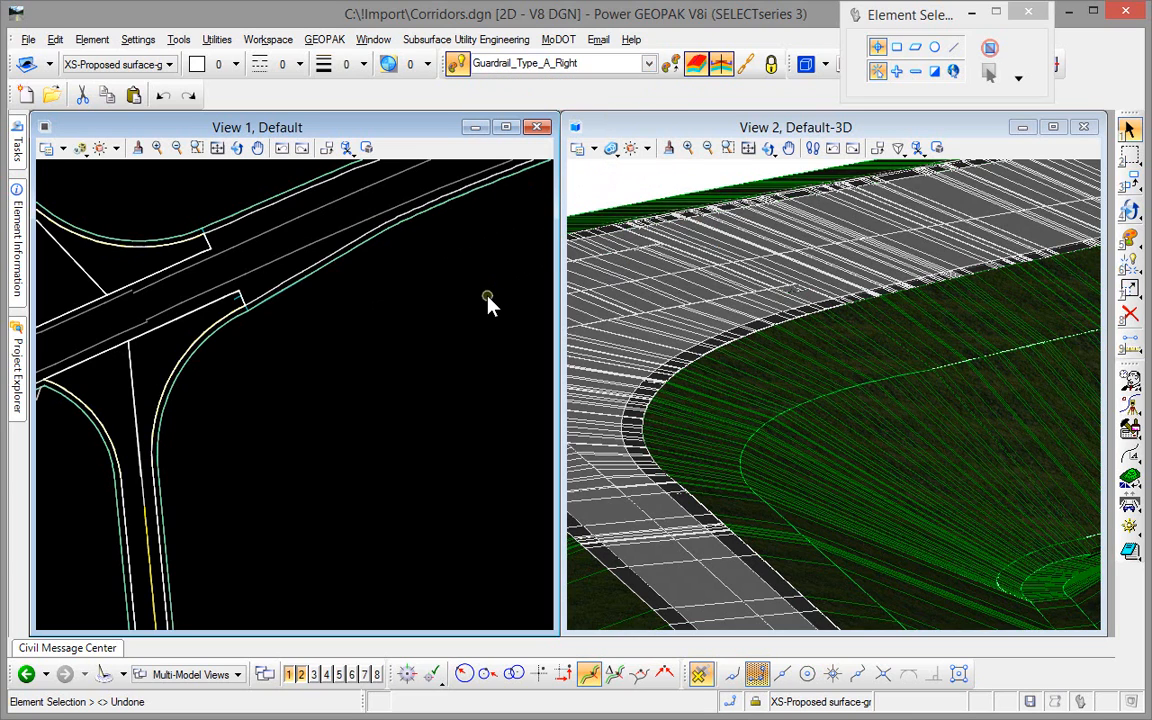
{"action": "left_click", "coordinate": [768, 148]}
Begin a Single Offset Partial from the main road's shoulder edge near the intersection, with start distance 9+75 and offset 0.5.
{"action": "left_click", "coordinate": [17, 145]}
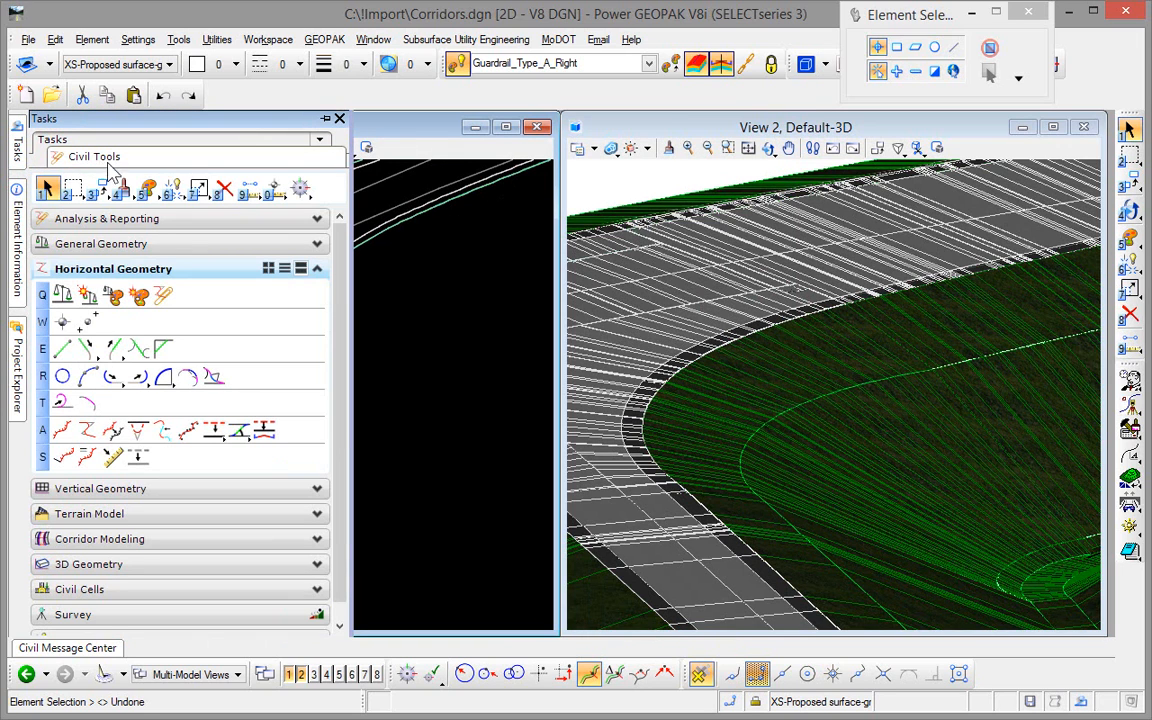
{"action": "left_click", "coordinate": [214, 431]}
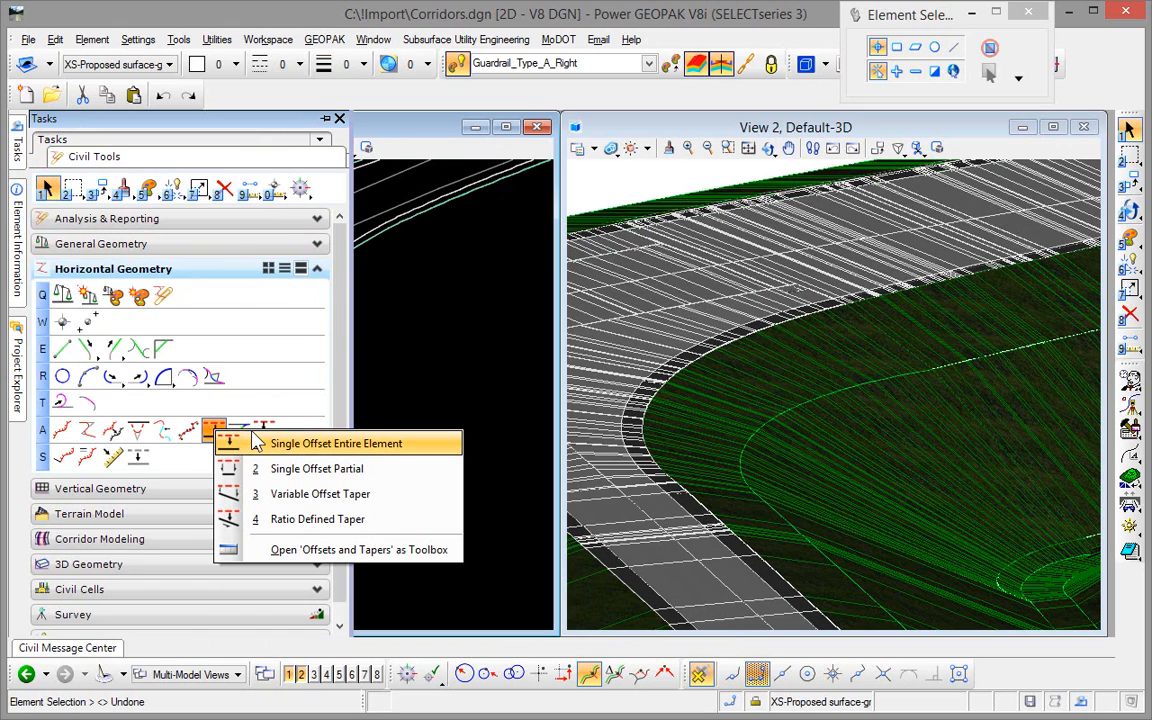
{"action": "left_click", "coordinate": [281, 477]}
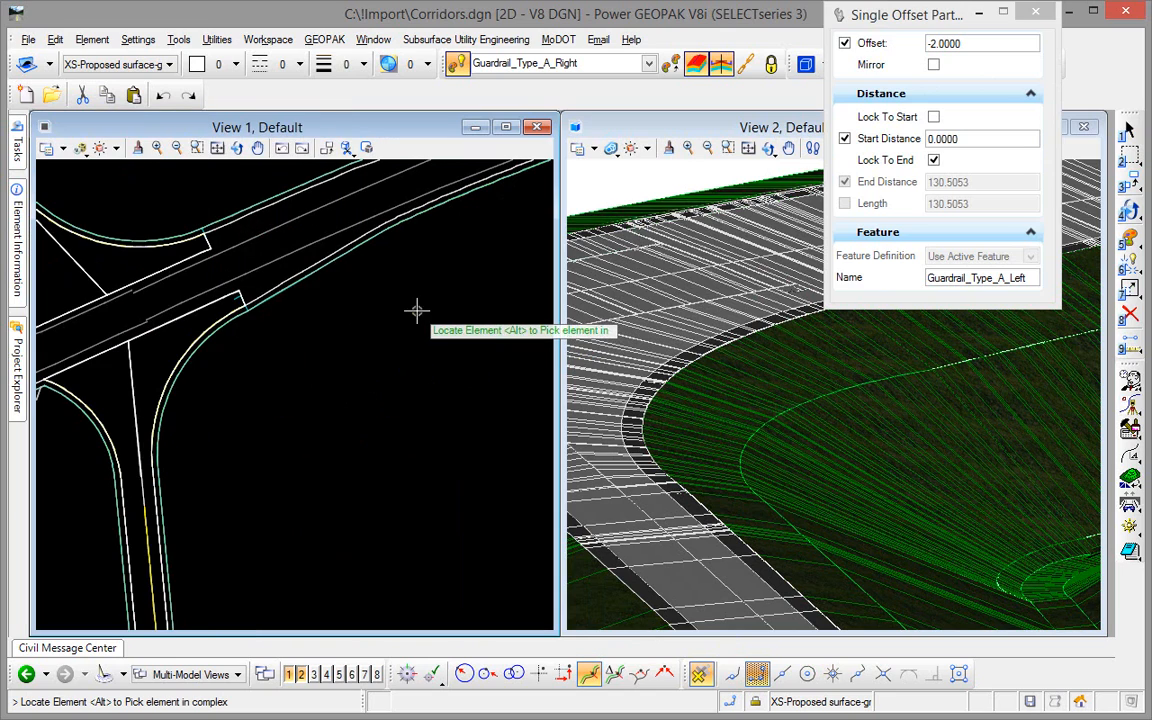
{"action": "left_click", "coordinate": [369, 241]}
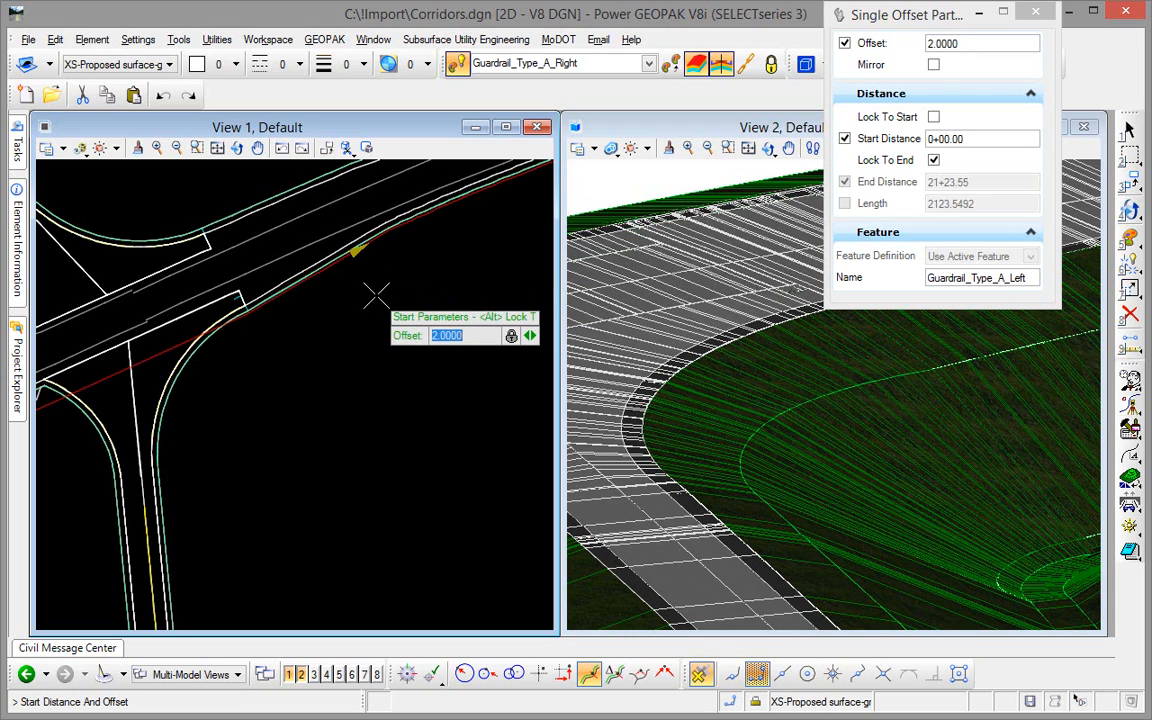
{"action": "key", "text": "Right"}
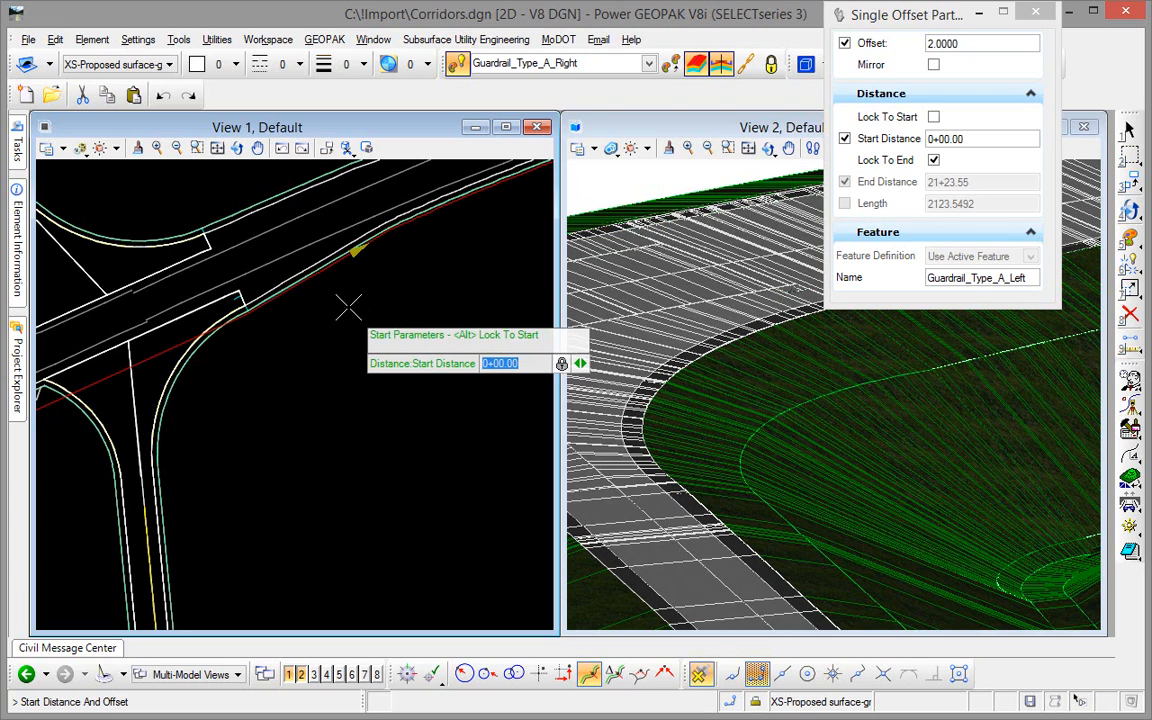
{"action": "key", "text": "Left"}
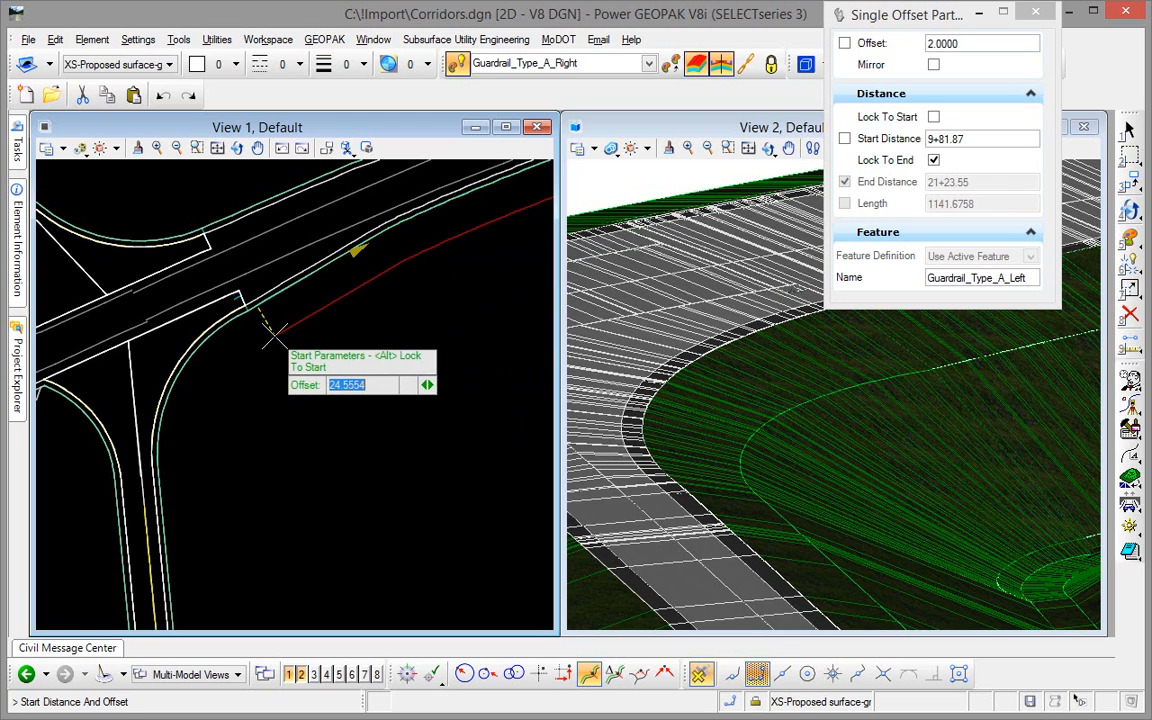
{"action": "key", "text": "Right"}
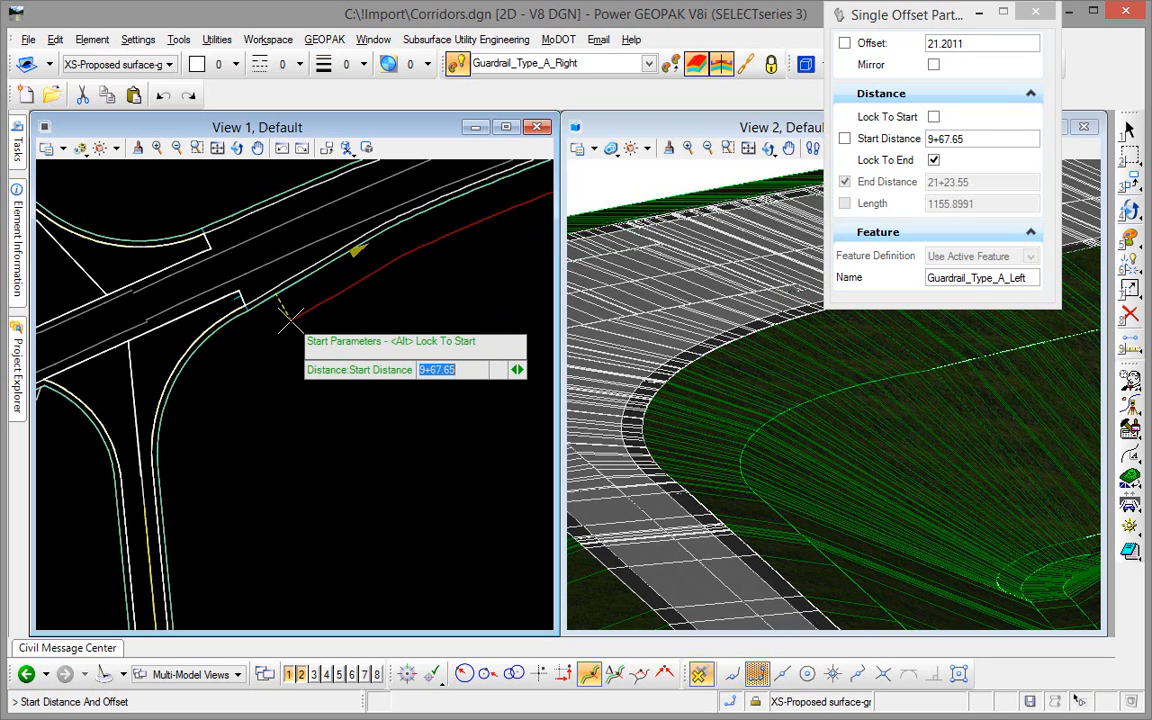
{"action": "type", "text": "9+75"}
{"action": "key", "text": "Return"}
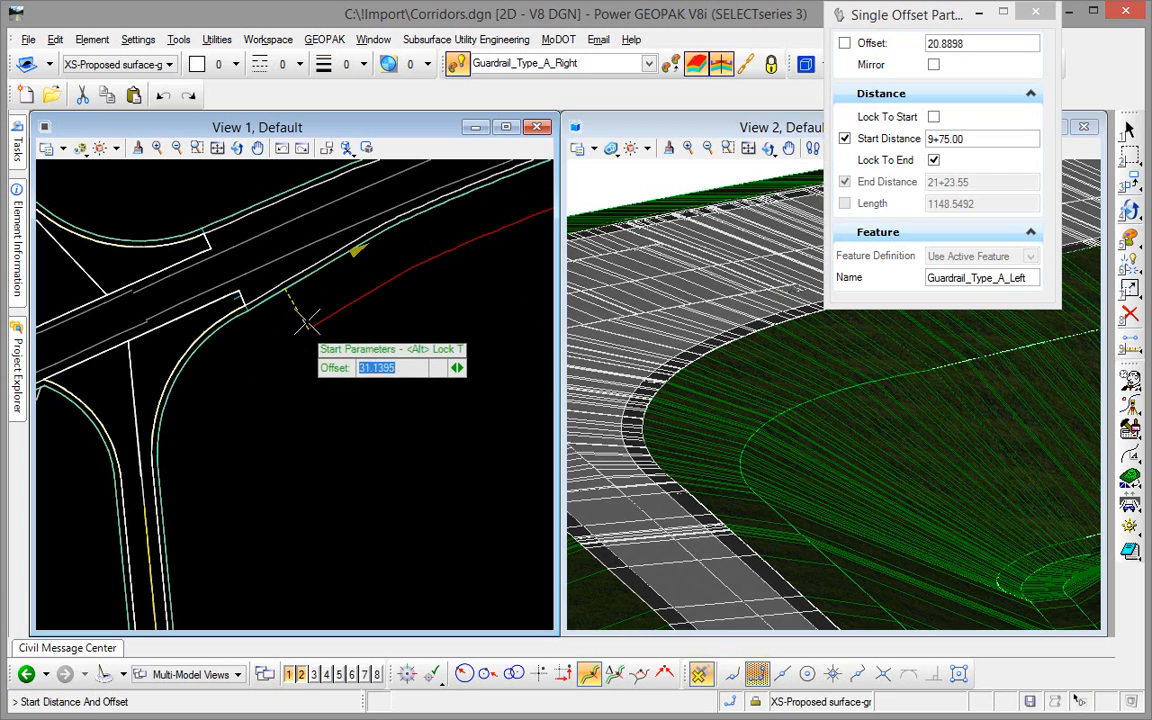
{"action": "type", "text": "5"}
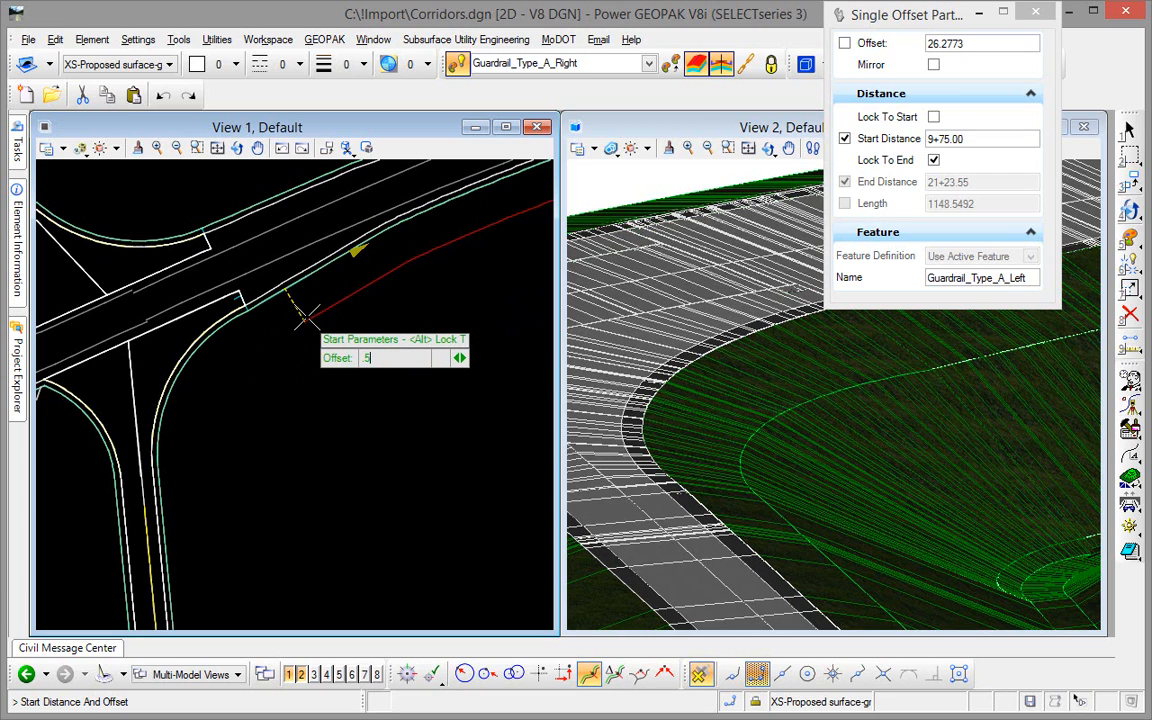
{"action": "key", "text": "Return"}
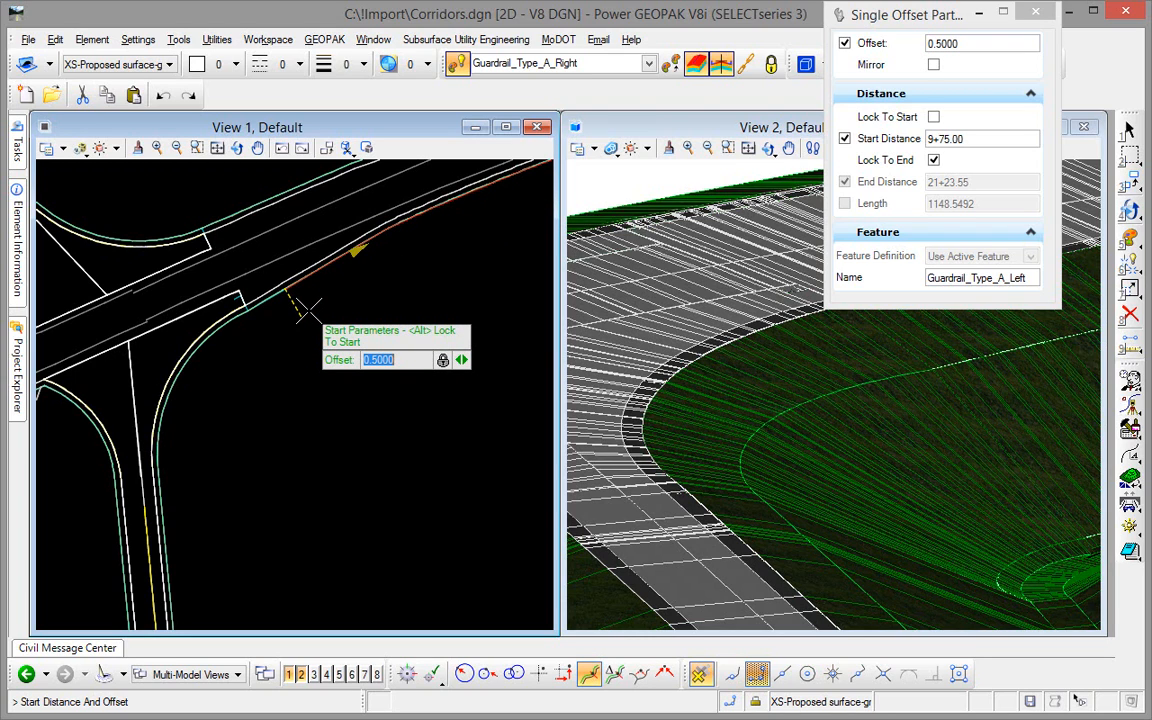
{"action": "left_click", "coordinate": [309, 309]}
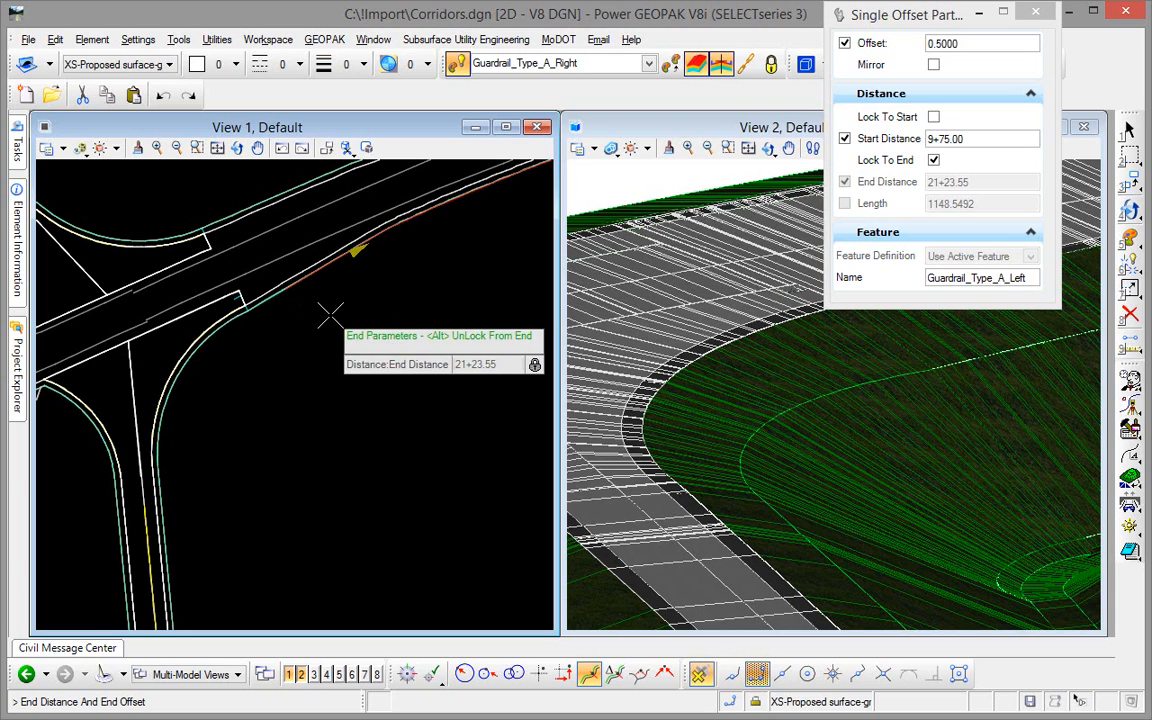
Unlock the offset's end, set the end distance to 11+00 and place the guardrail line without mirroring.
{"action": "key", "text": "alt"}
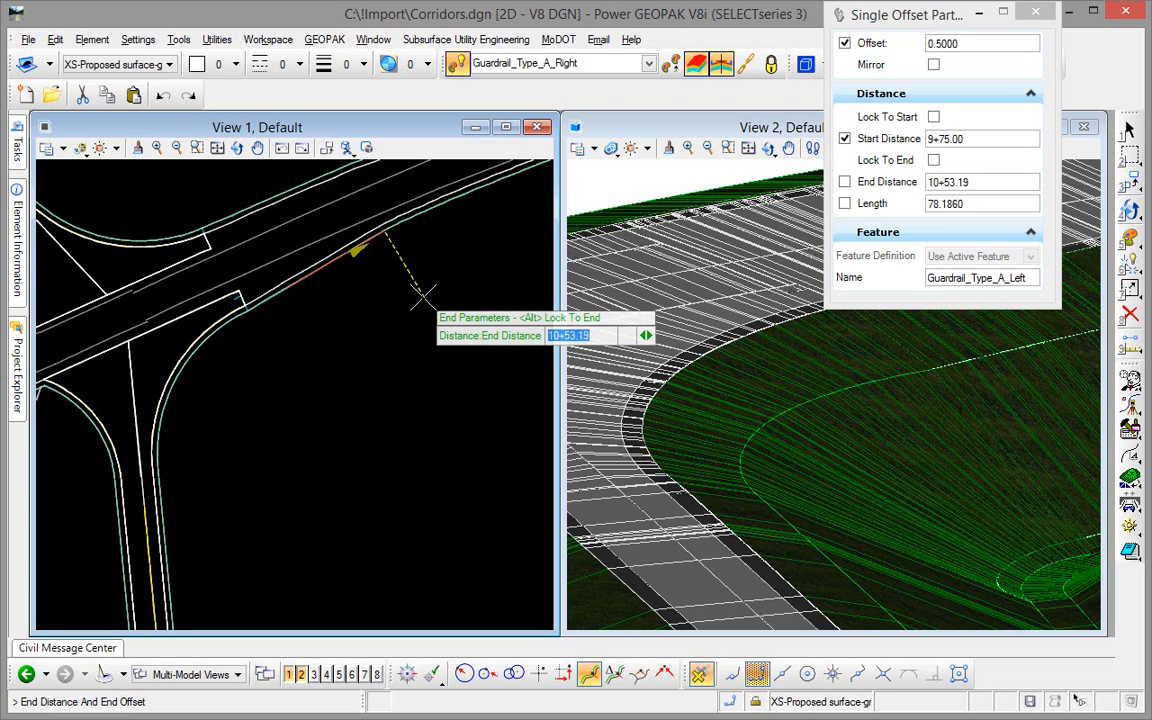
{"action": "type", "text": "11+00"}
{"action": "key", "text": "Return"}
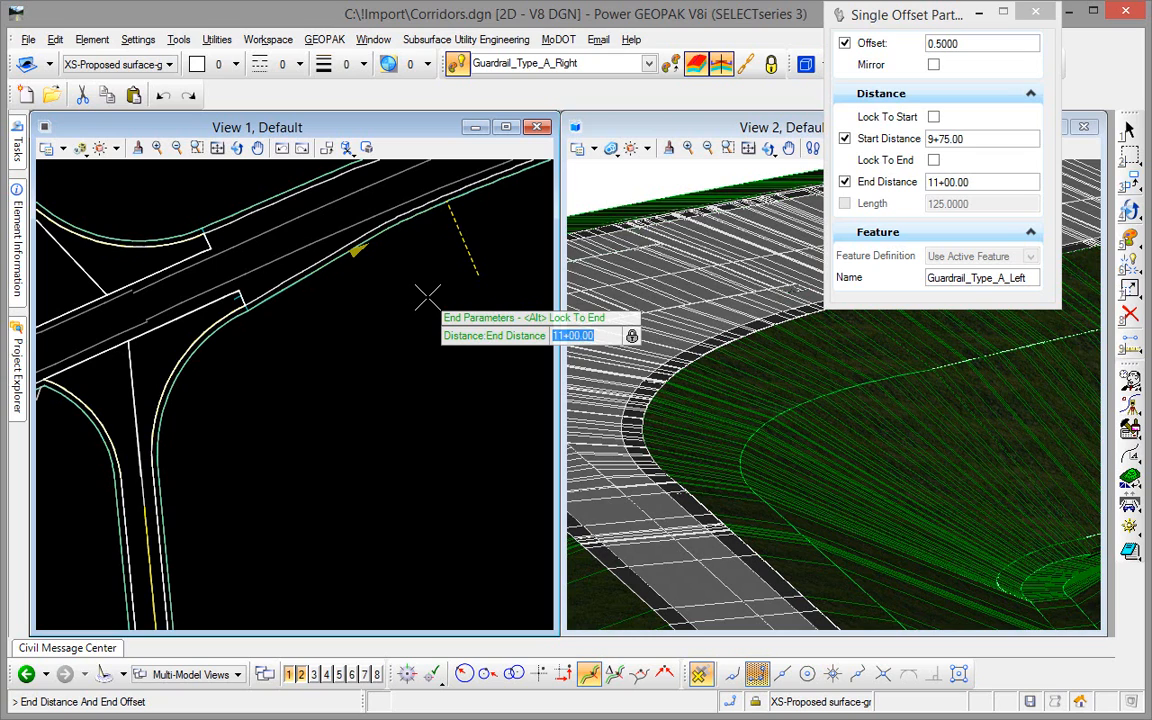
{"action": "left_click", "coordinate": [456, 299]}
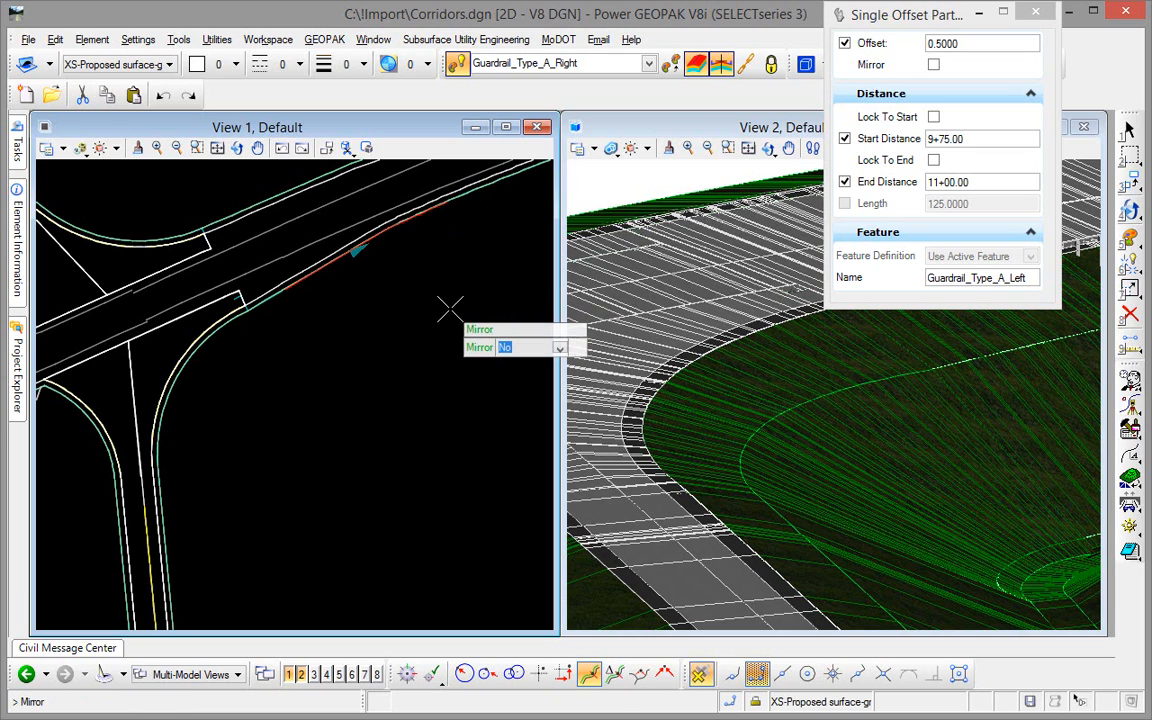
{"action": "left_click", "coordinate": [450, 309]}
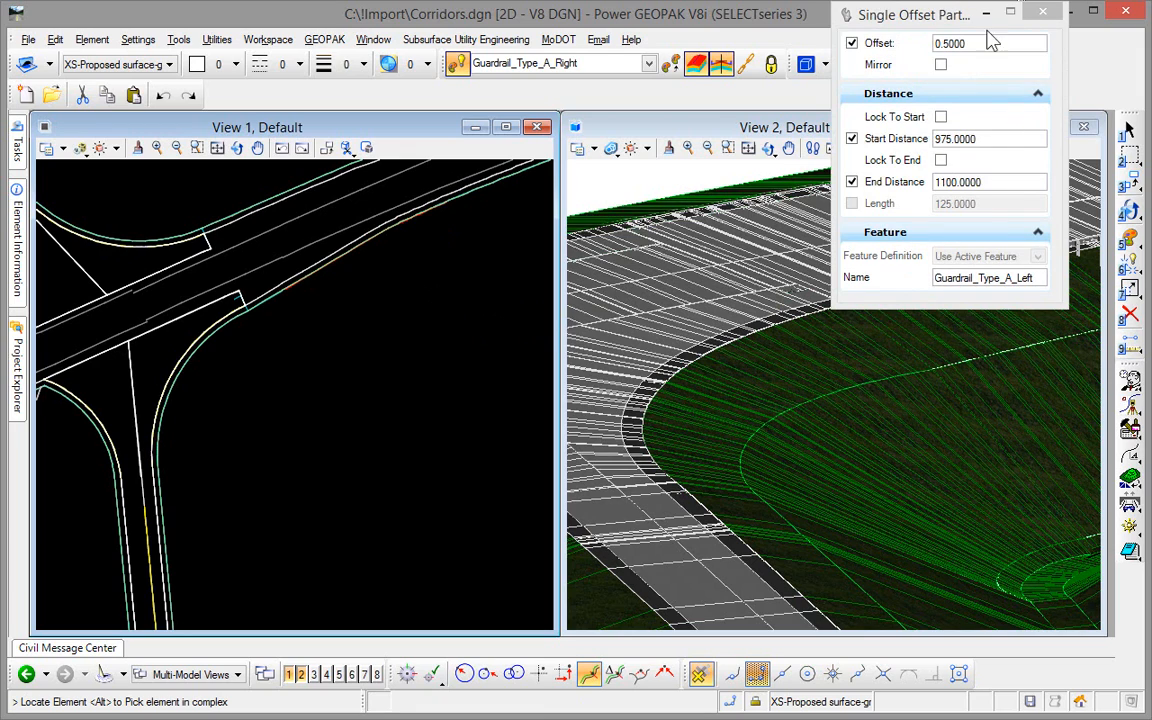
{"action": "key", "text": "Escape"}
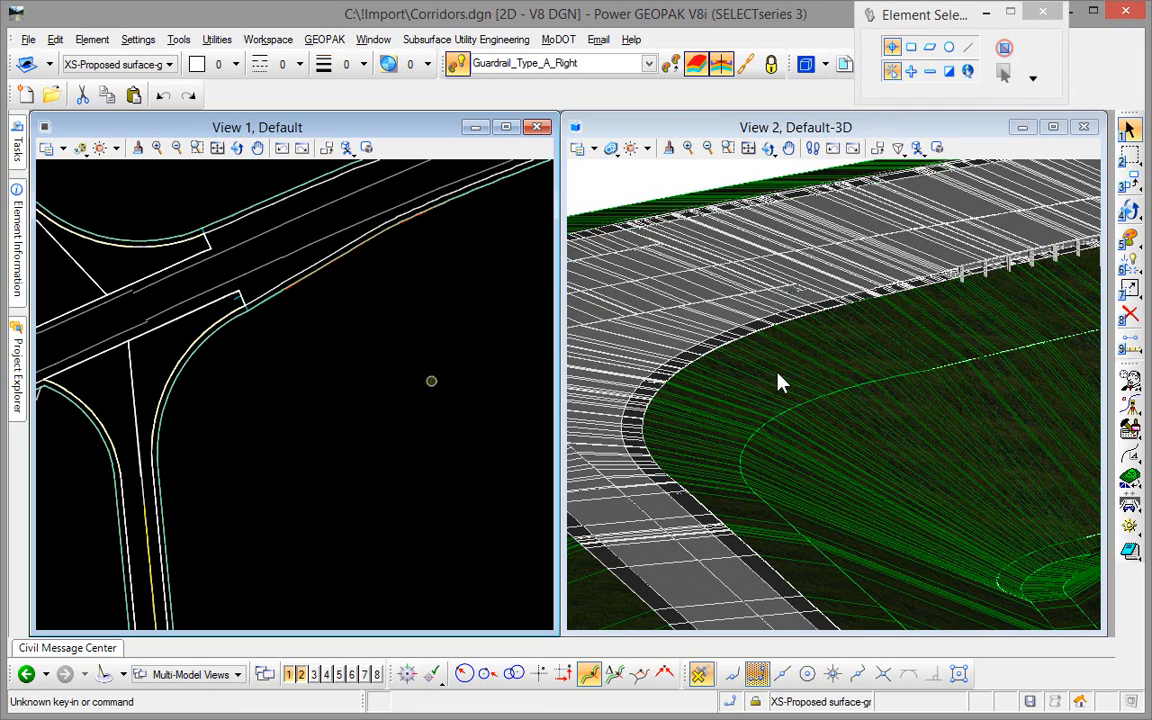
Inspect the straight guardrail up close and from another angle in the 3D view, and undo its placement.
{"action": "middle_click_drag", "start_coordinate": [1069, 307], "coordinate": [854, 424]}
{"action": "scroll", "coordinate": [803, 386], "scroll_direction": "up", "scroll_amount": 5}
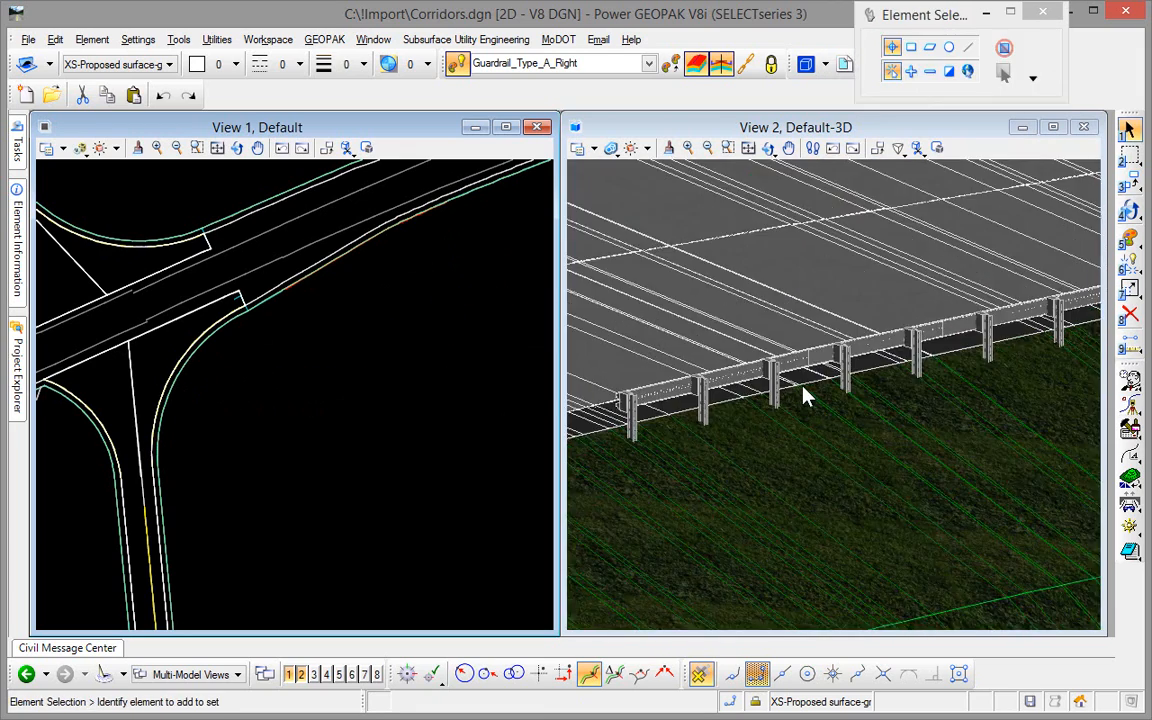
{"action": "left_click", "coordinate": [710, 128]}
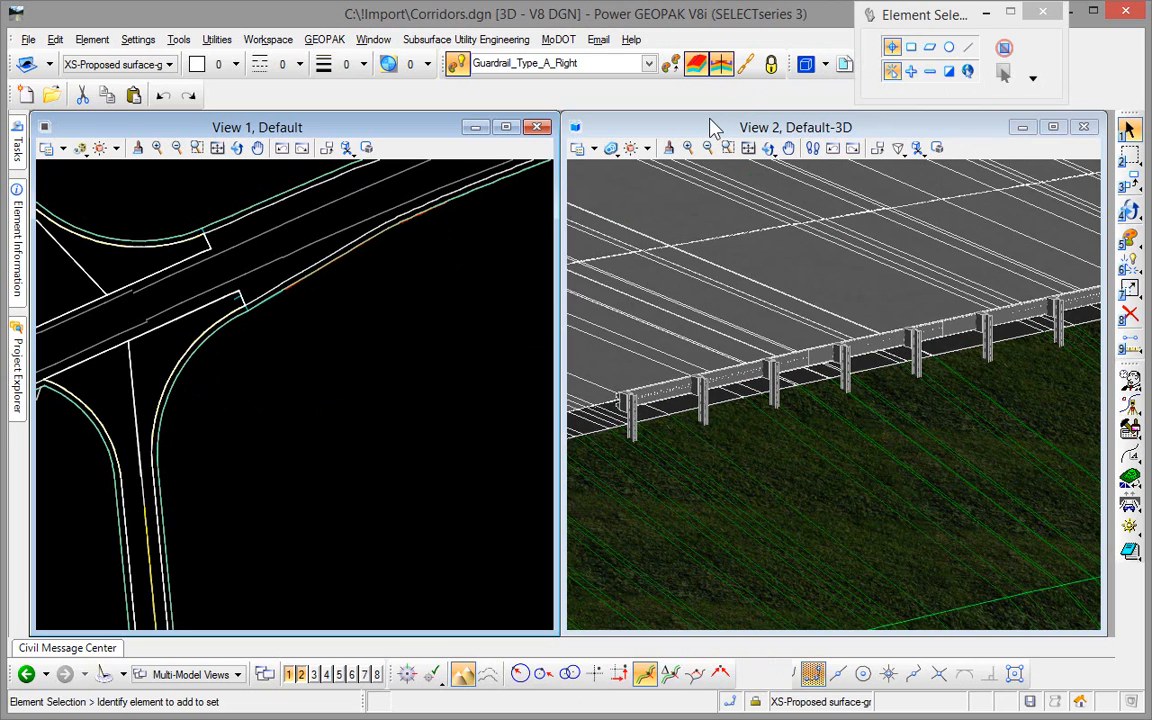
{"action": "left_click", "coordinate": [767, 148]}
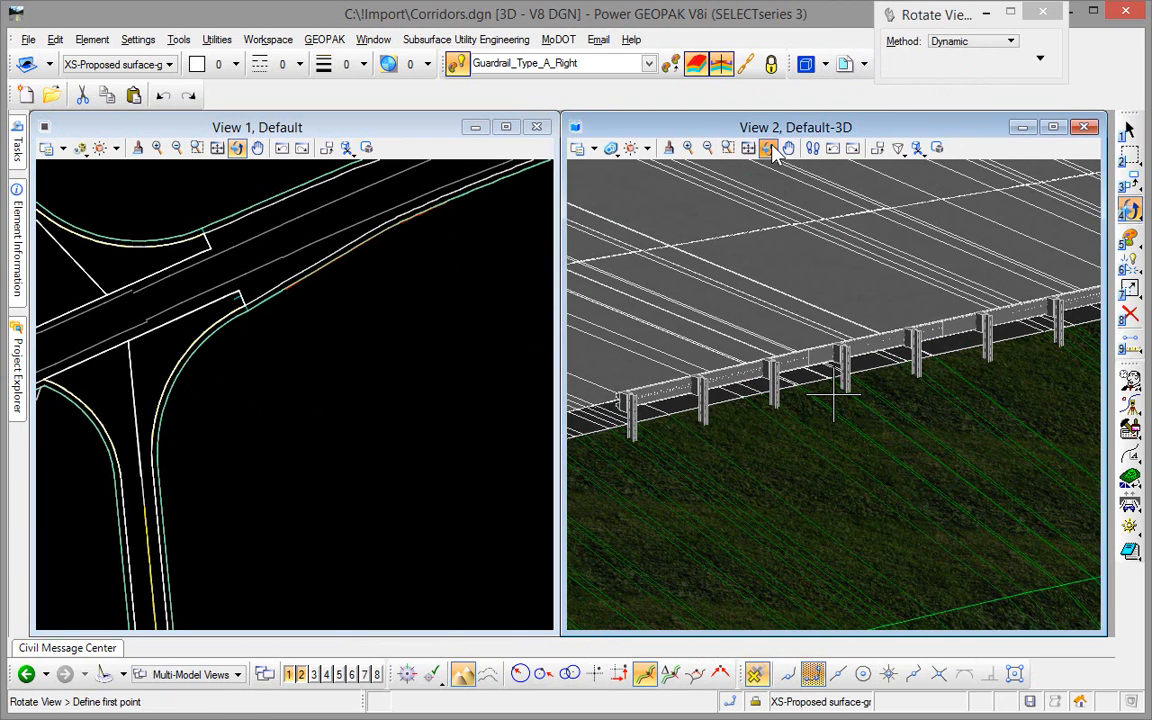
{"action": "left_click_drag", "start_coordinate": [833, 394], "coordinate": [914, 355]}
{"action": "right_click", "coordinate": [355, 350]}
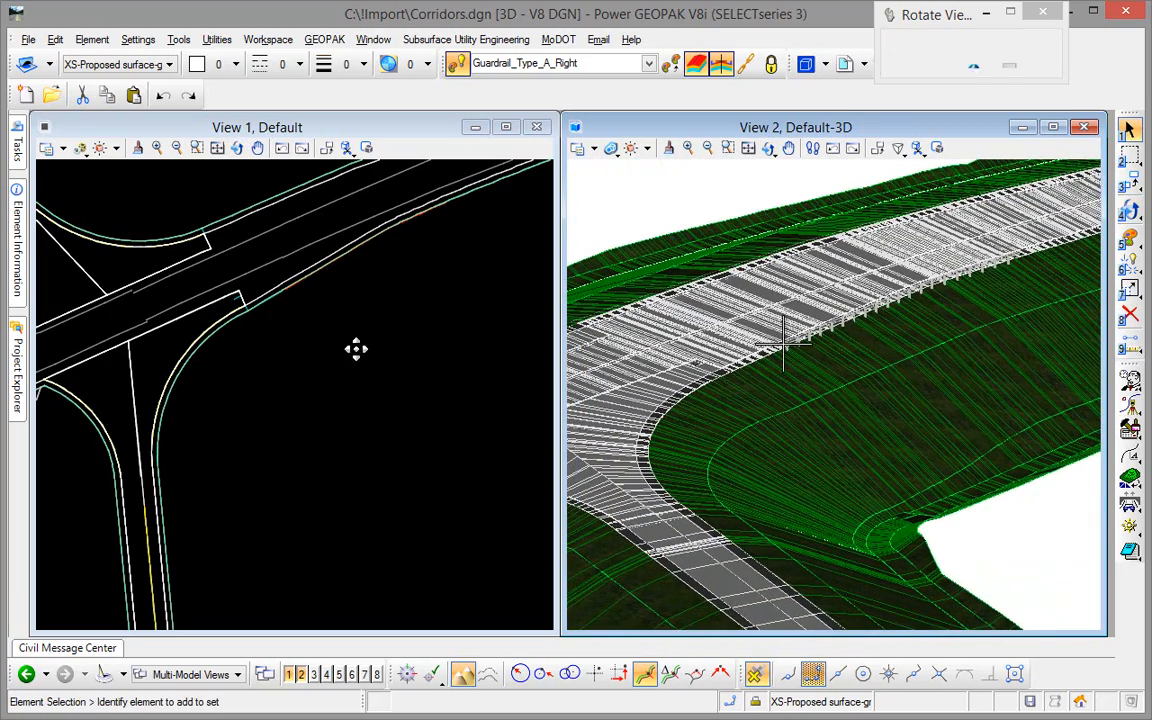
{"action": "left_click", "coordinate": [356, 348]}
{"action": "left_click", "coordinate": [161, 95]}
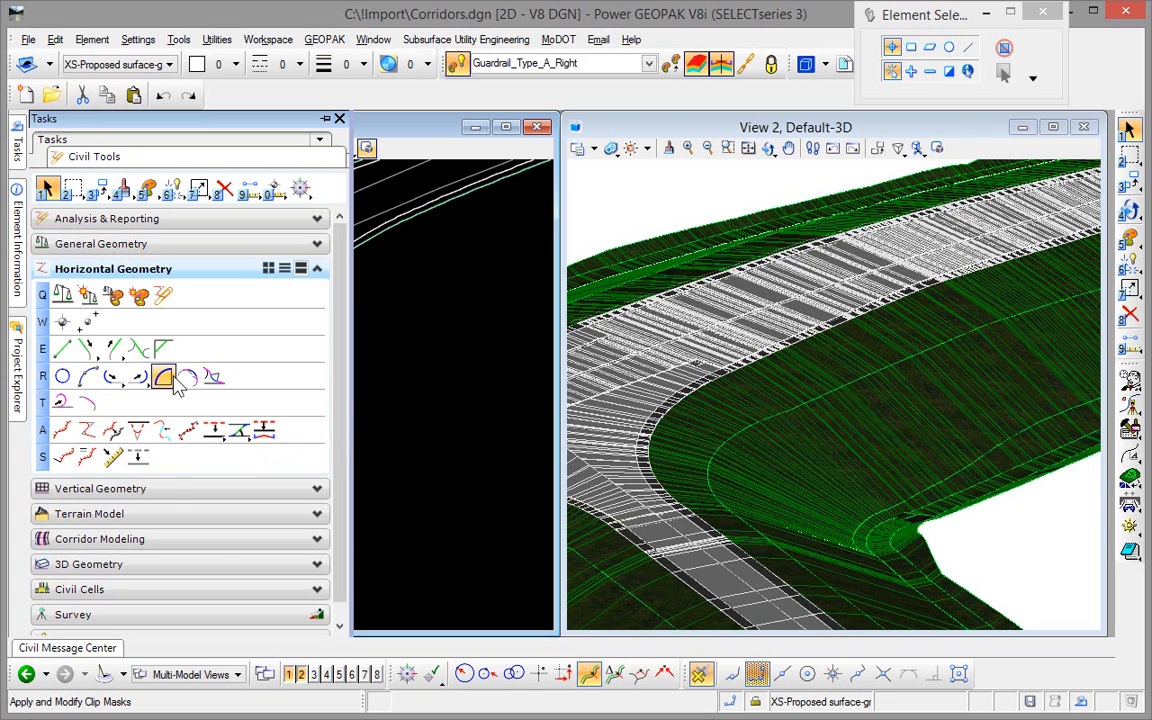
Place an Arc Between Elements guardrail from the side road's shoulder to the main road's shoulder, with back offset -0.5, ahead offset 0.5 and radius 105.5.
{"action": "left_click", "coordinate": [163, 377]}
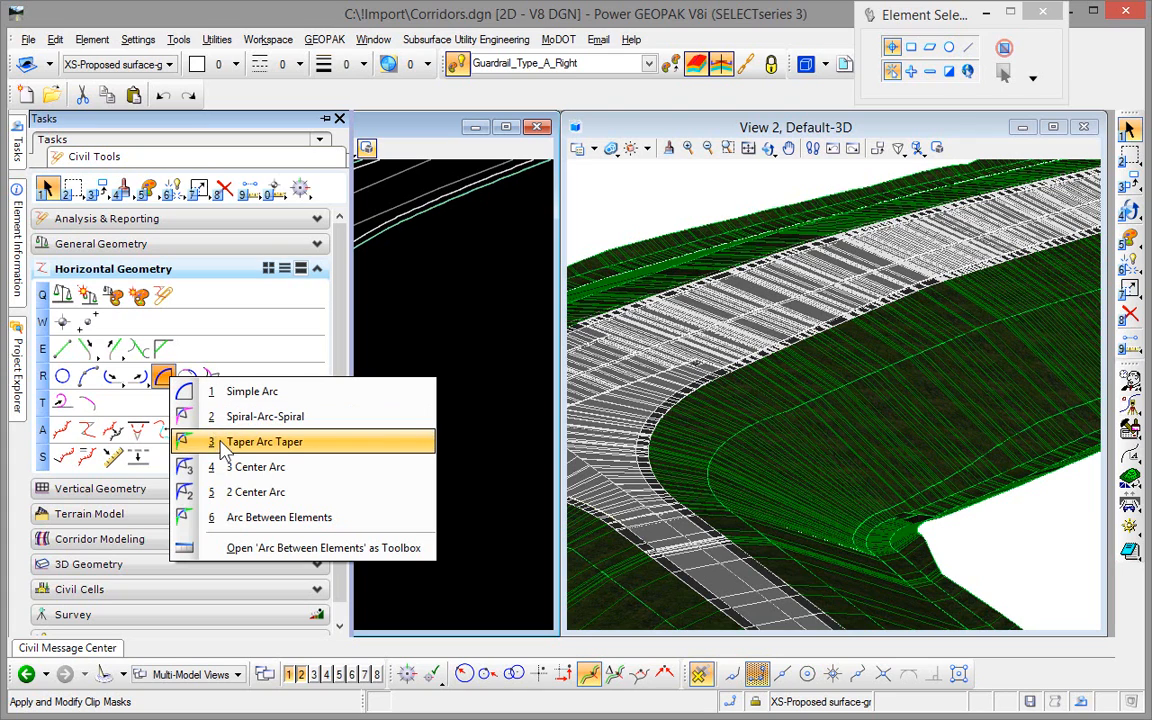
{"action": "left_click", "coordinate": [240, 518]}
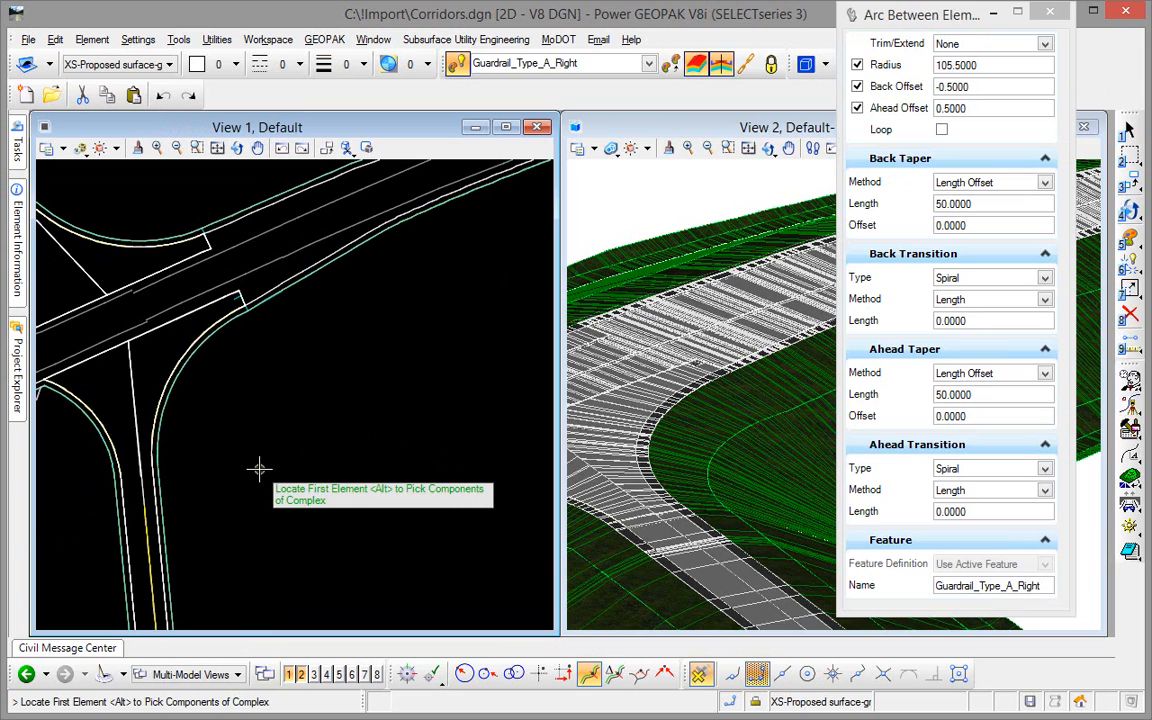
{"action": "left_click", "coordinate": [170, 580]}
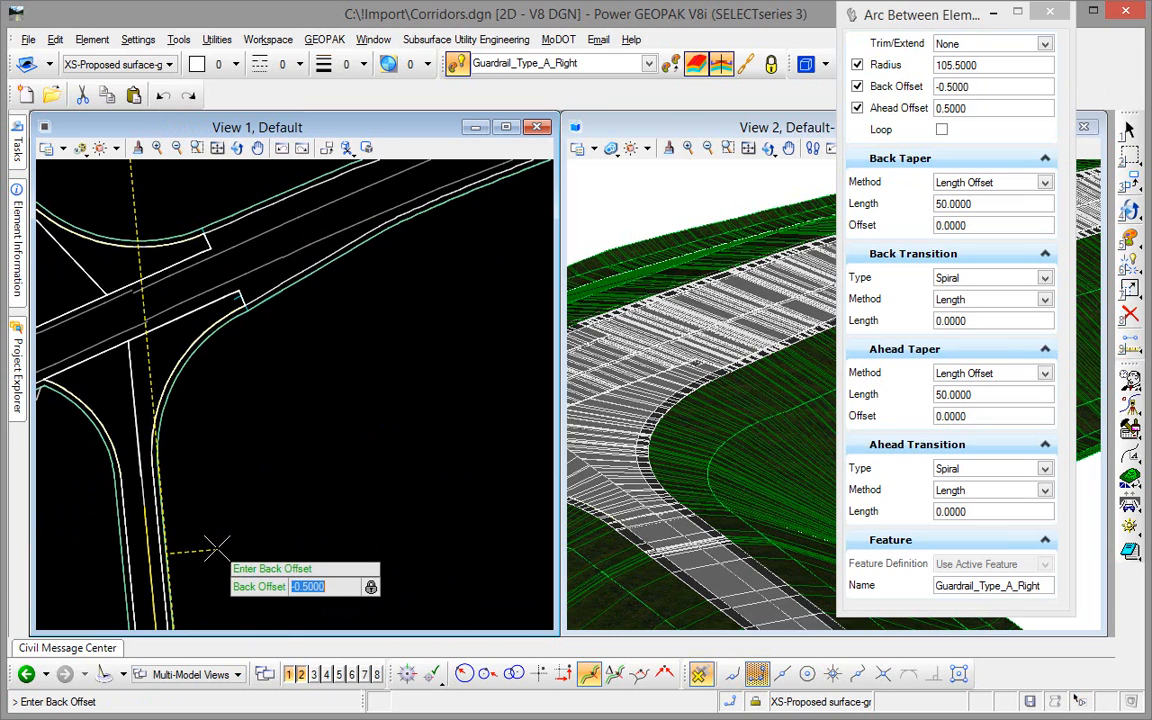
{"action": "left_click", "coordinate": [215, 547]}
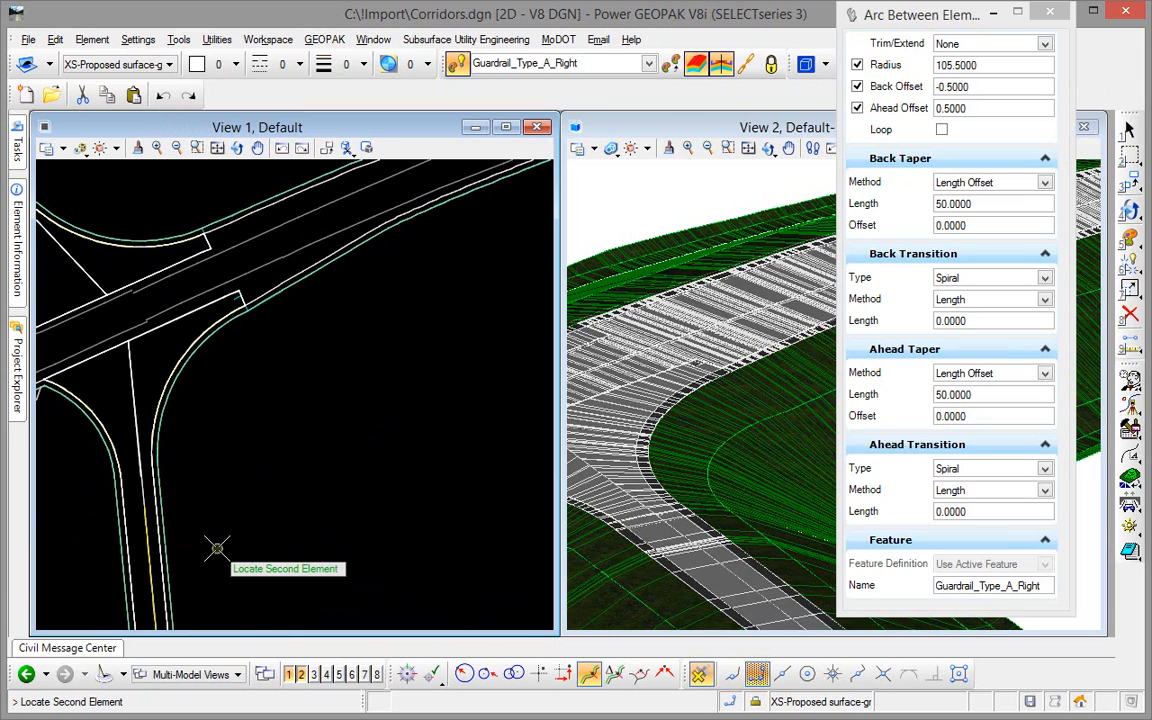
{"action": "left_click", "coordinate": [342, 259]}
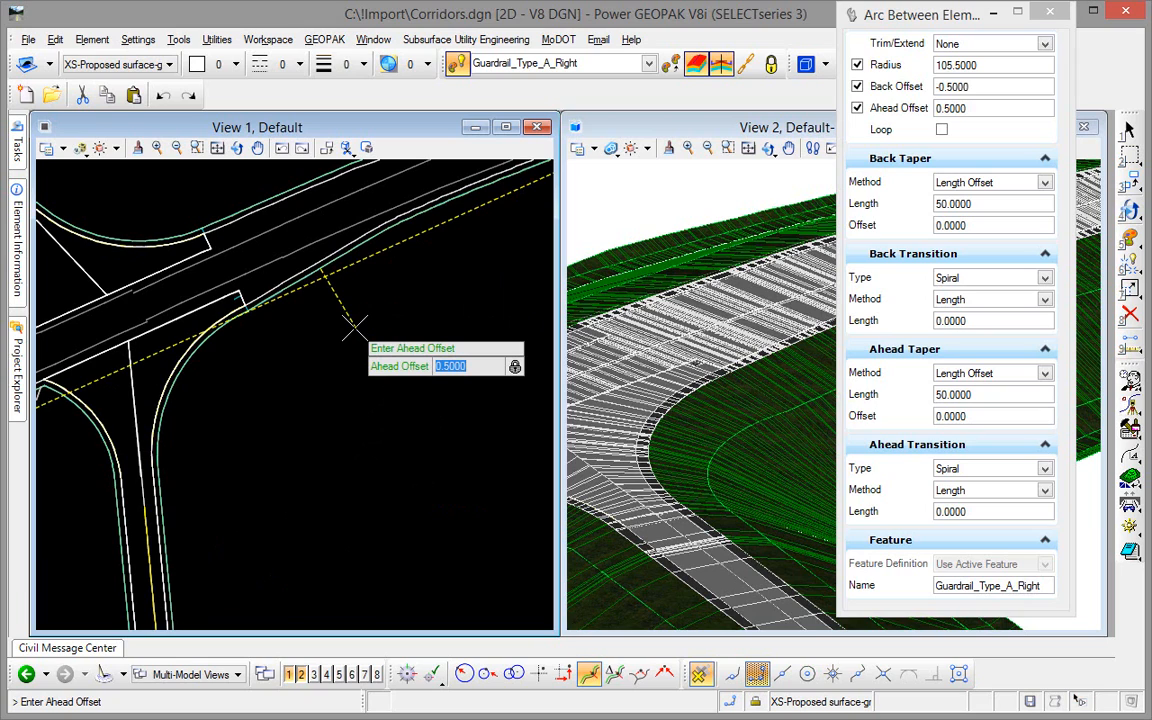
{"action": "left_click", "coordinate": [352, 326]}
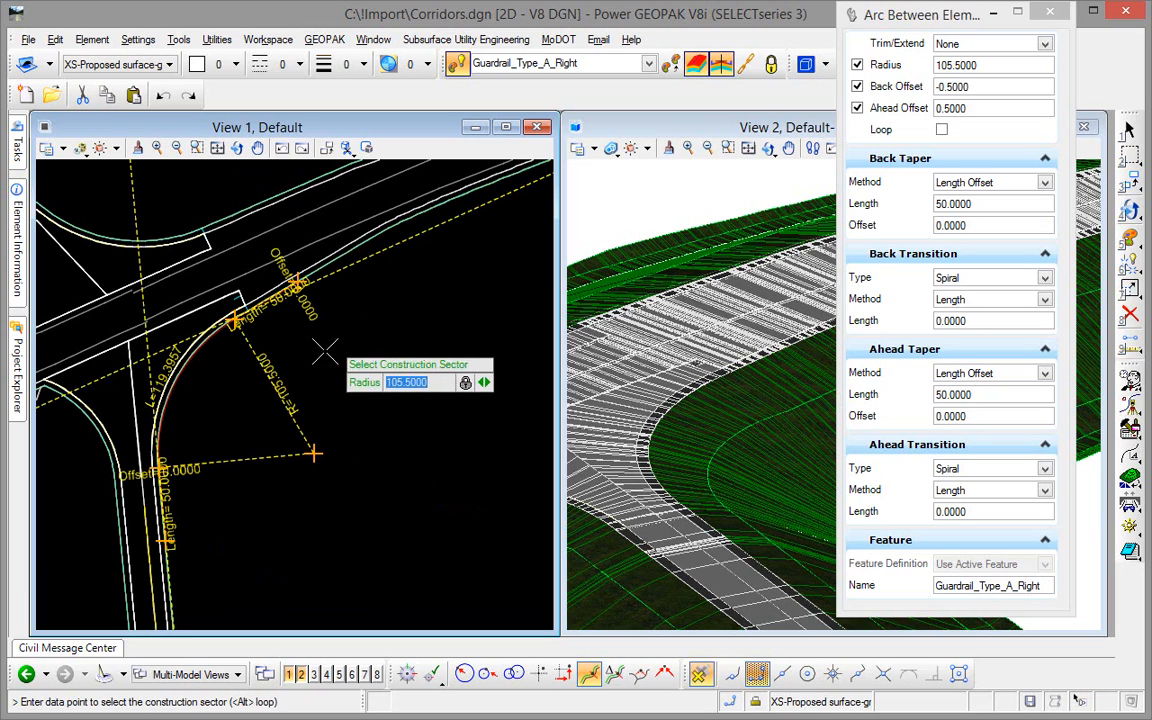
{"action": "left_click", "coordinate": [238, 385]}
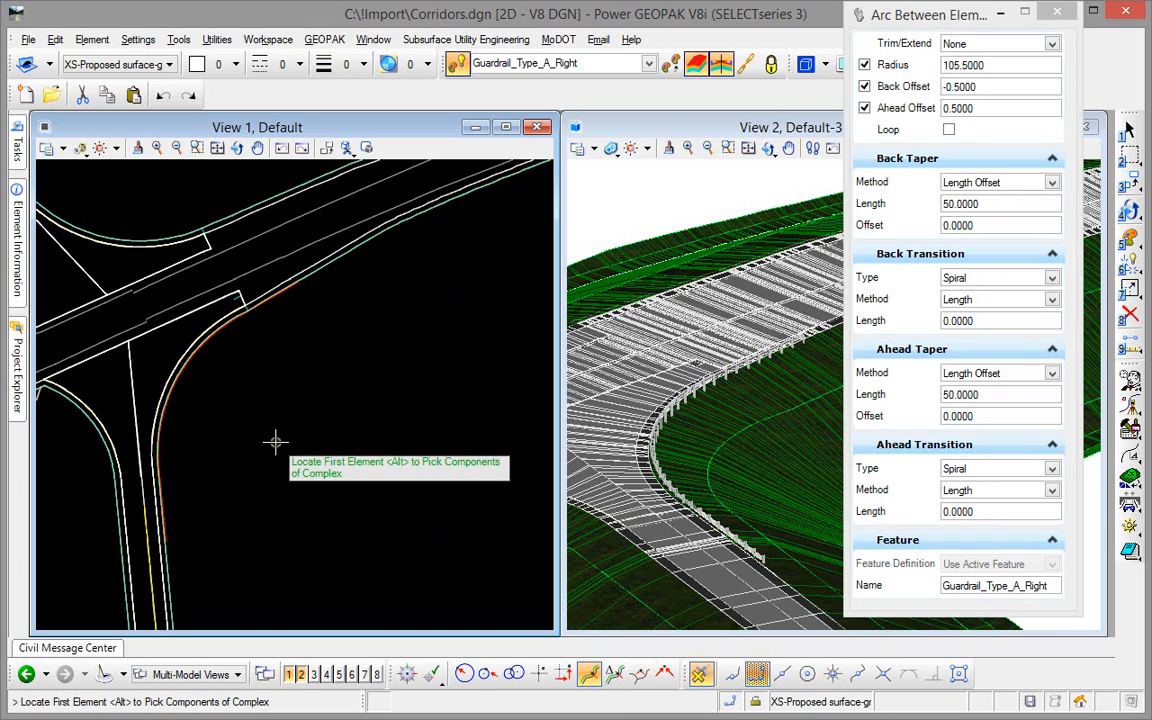
{"action": "key", "text": "Escape"}
Examine the curved guardrail's rail and posts in the 3D view and its line beside the shoulder in the plan view.
{"action": "scroll", "coordinate": [668, 437], "scroll_direction": "up", "scroll_amount": 3}
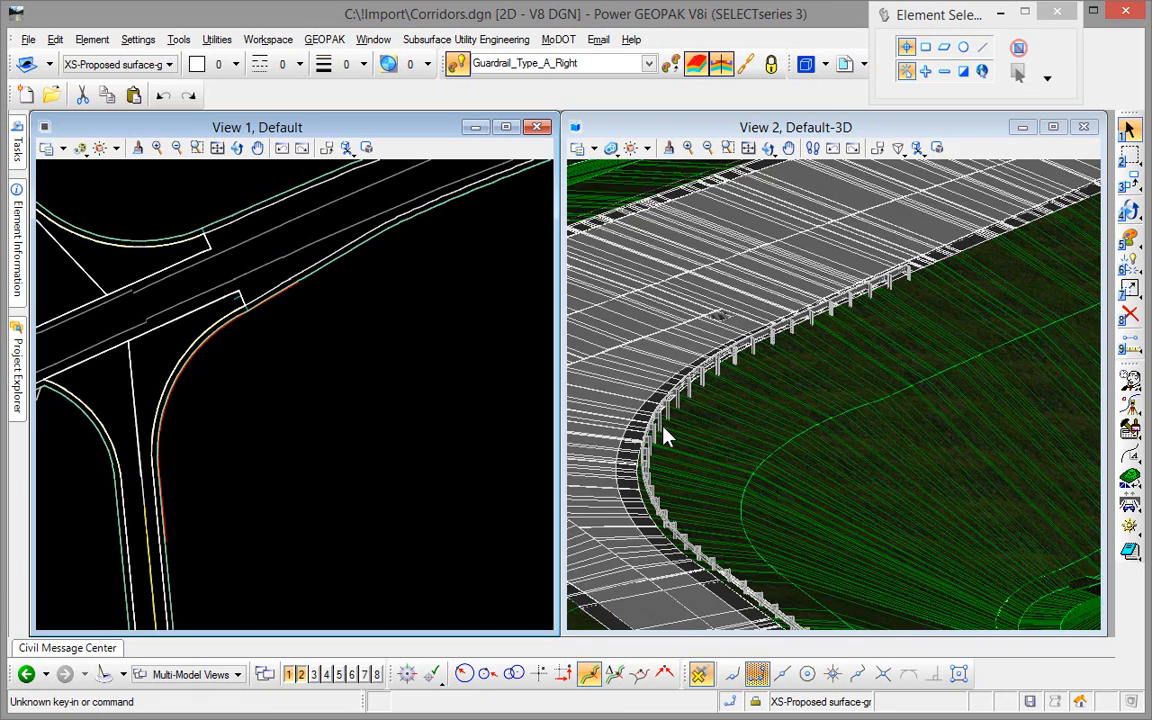
{"action": "middle_click_drag", "start_coordinate": [670, 507], "coordinate": [756, 465]}
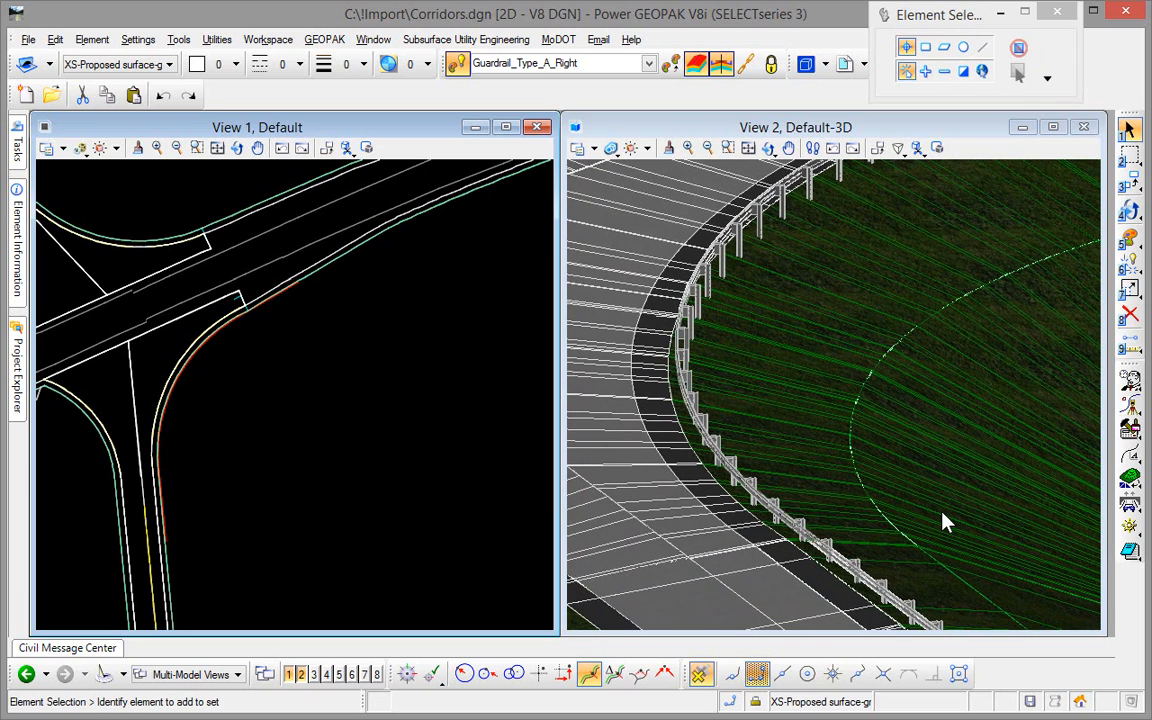
{"action": "middle_click_drag", "start_coordinate": [946, 522], "coordinate": [838, 662]}
{"action": "middle_click_drag", "start_coordinate": [981, 298], "coordinate": [932, 452]}
{"action": "scroll", "coordinate": [986, 262], "scroll_direction": "up", "scroll_amount": 6}
{"action": "scroll", "coordinate": [988, 270], "scroll_direction": "up", "scroll_amount": 2}
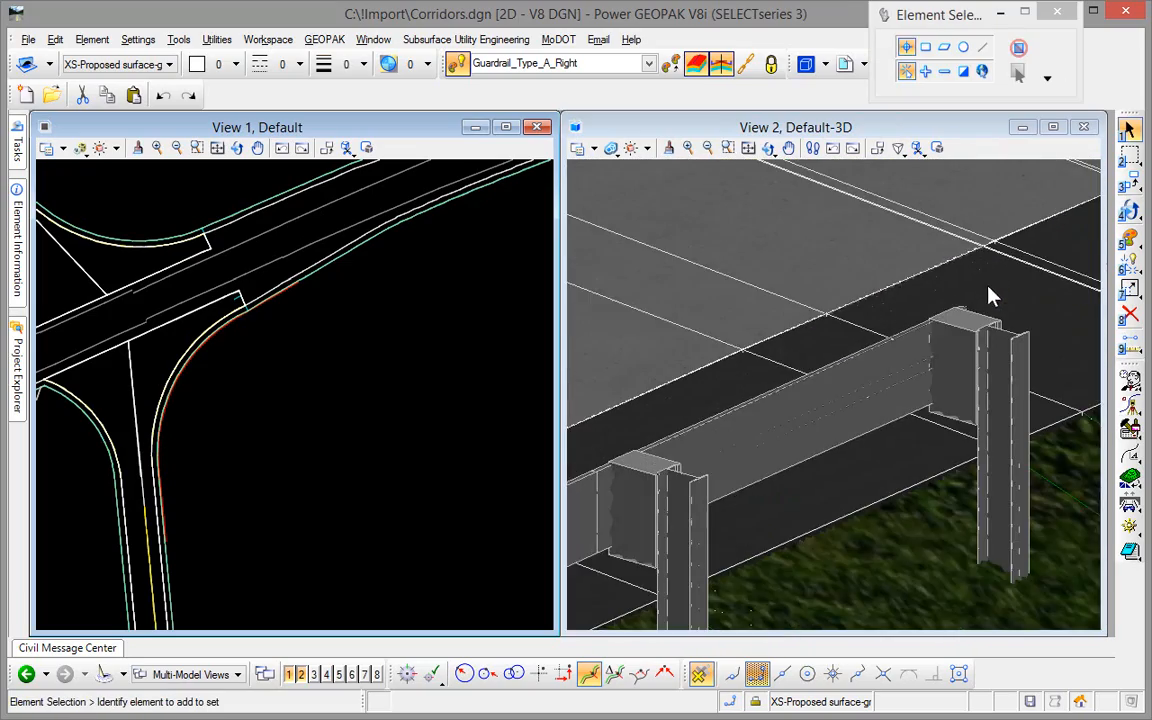
{"action": "scroll", "coordinate": [986, 302], "scroll_direction": "down", "scroll_amount": 2}
{"action": "scroll", "coordinate": [978, 334], "scroll_direction": "down", "scroll_amount": 2}
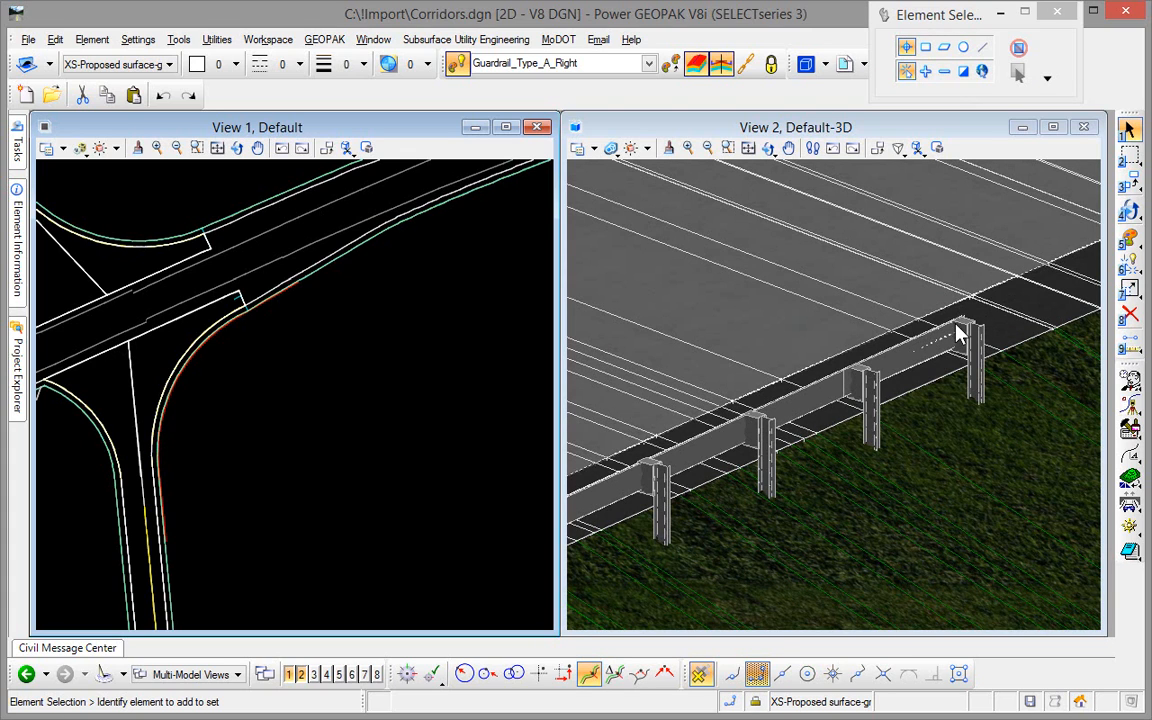
{"action": "scroll", "coordinate": [250, 322], "scroll_direction": "up", "scroll_amount": 3}
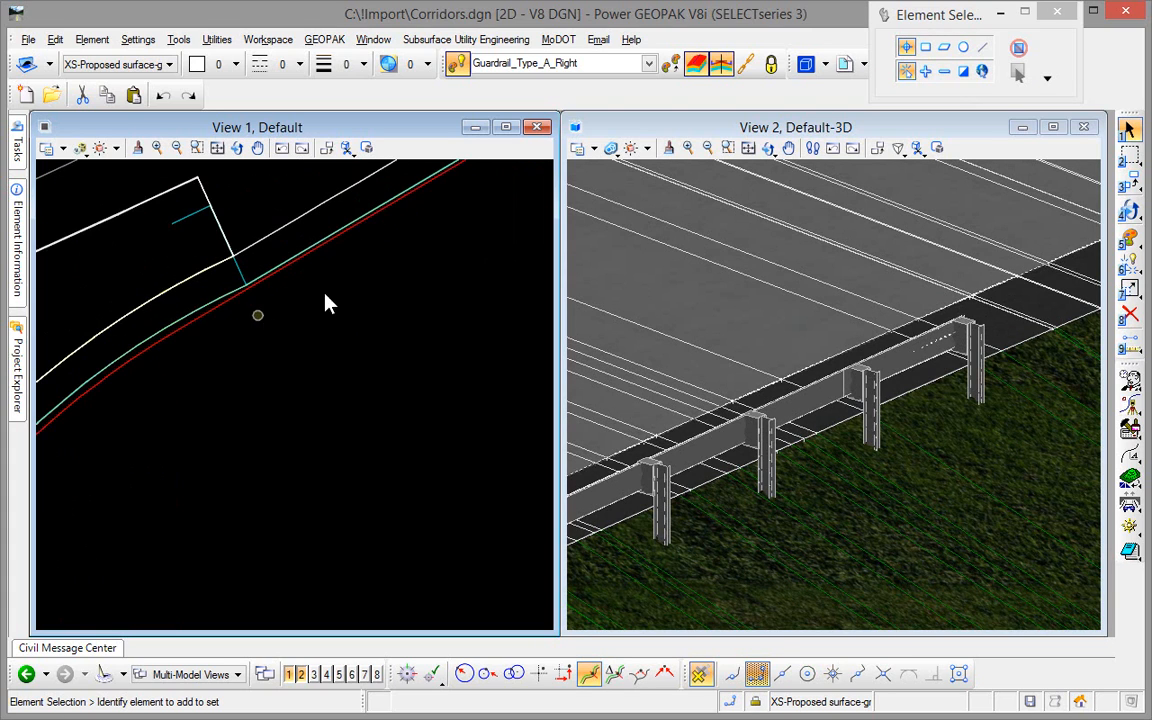
Set the length of the curved guardrail's straight end section along the main road's shoulder to 55.
{"action": "middle_click_drag", "start_coordinate": [363, 275], "coordinate": [332, 428]}
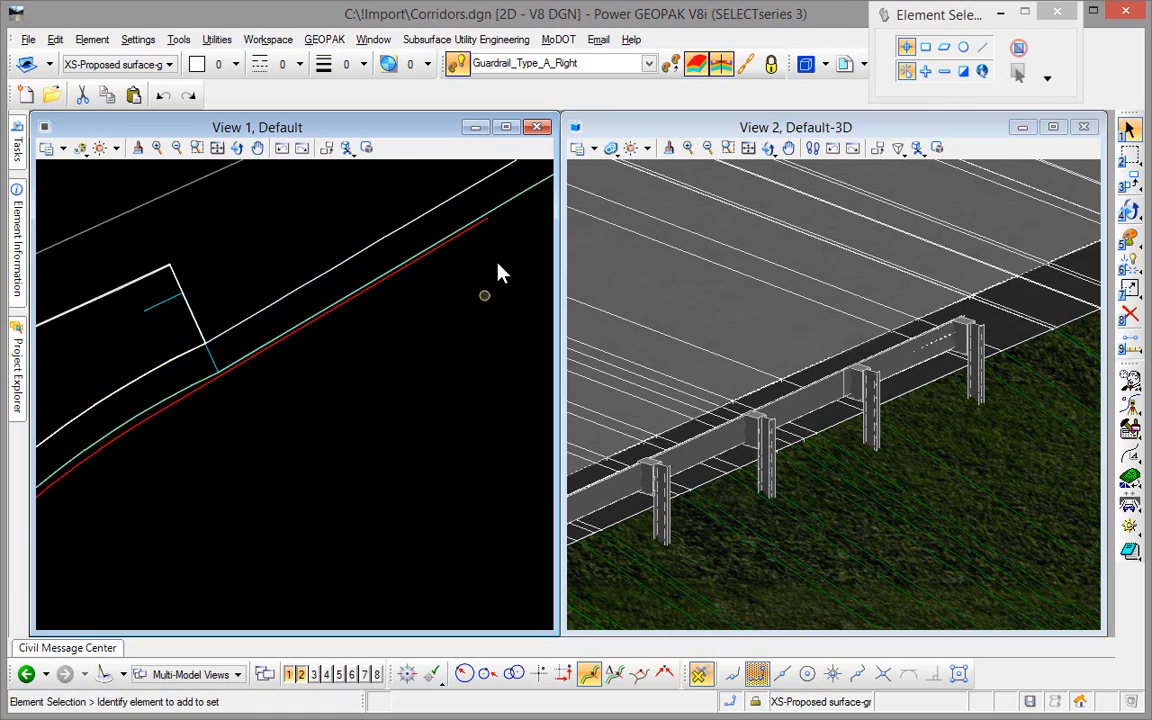
{"action": "left_click", "coordinate": [475, 231]}
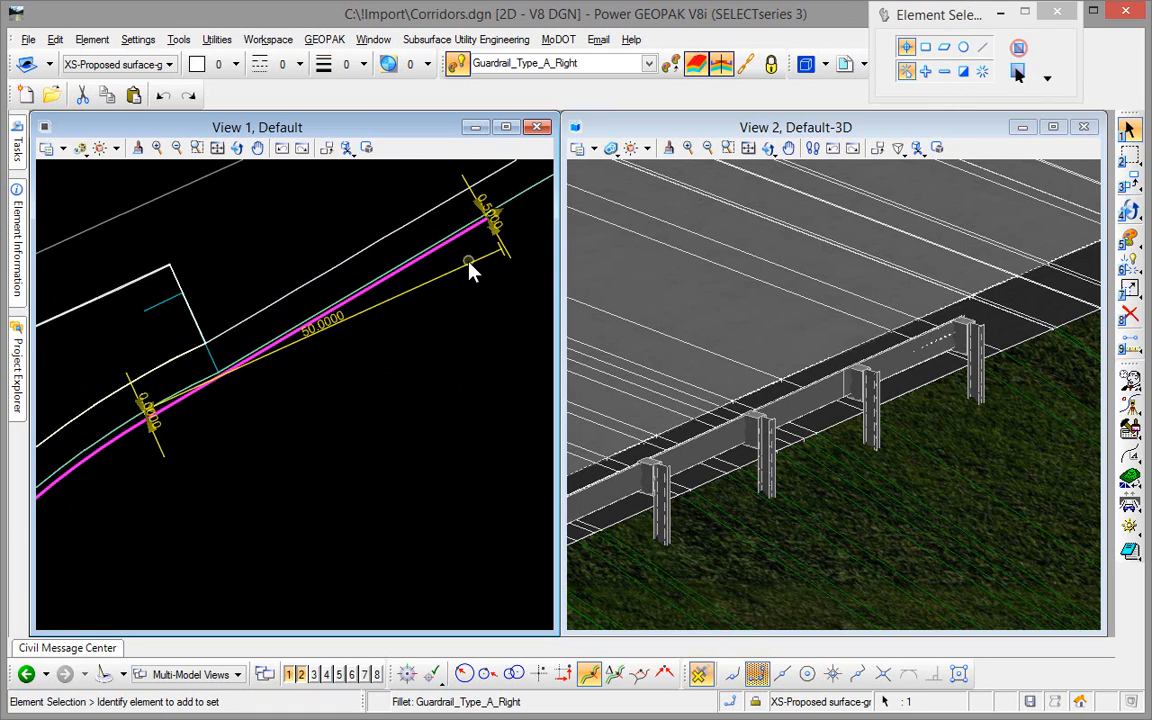
{"action": "left_click", "coordinate": [340, 317]}
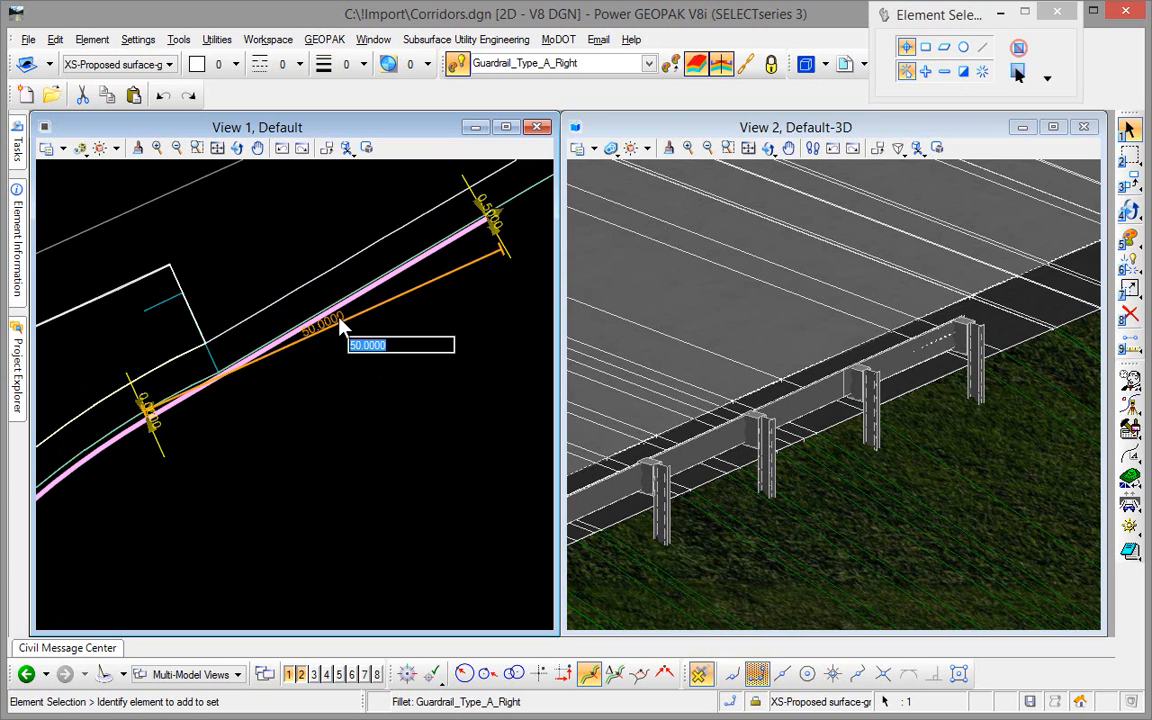
{"action": "type", "text": "55"}
{"action": "key", "text": "Return"}
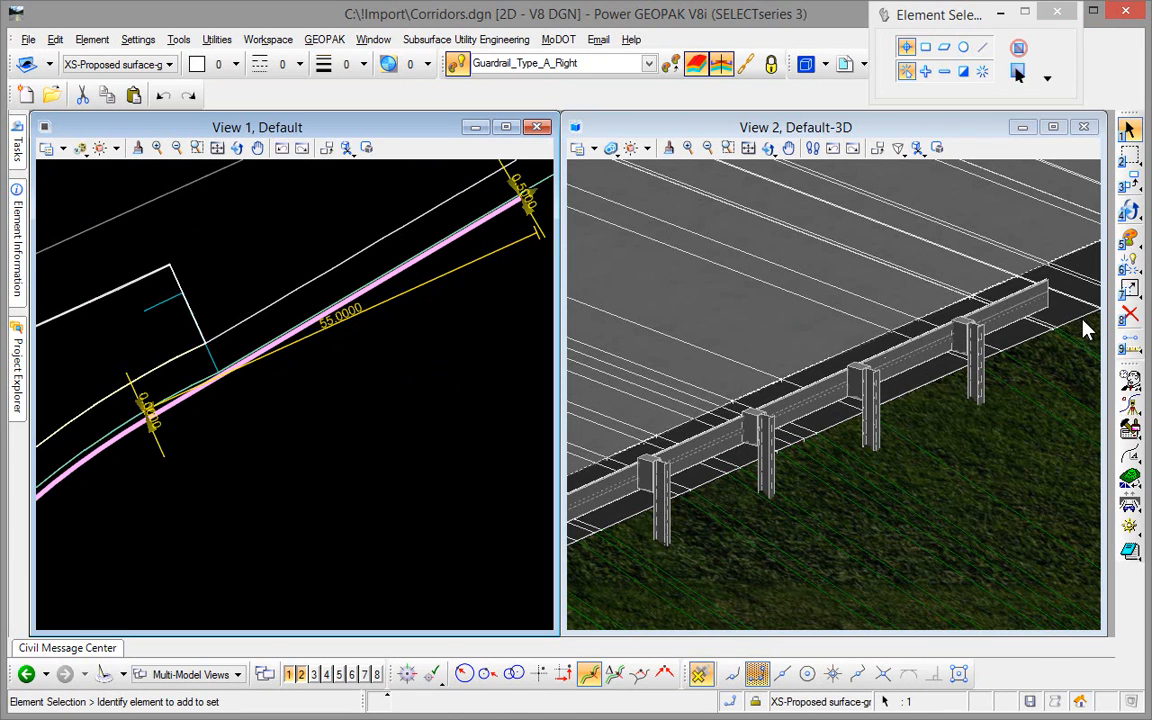
Set the length of the guardrail's straight end section along the main road to 50 and deselect the guardrail.
{"action": "left_click", "coordinate": [343, 318]}
{"action": "type", "text": "50"}
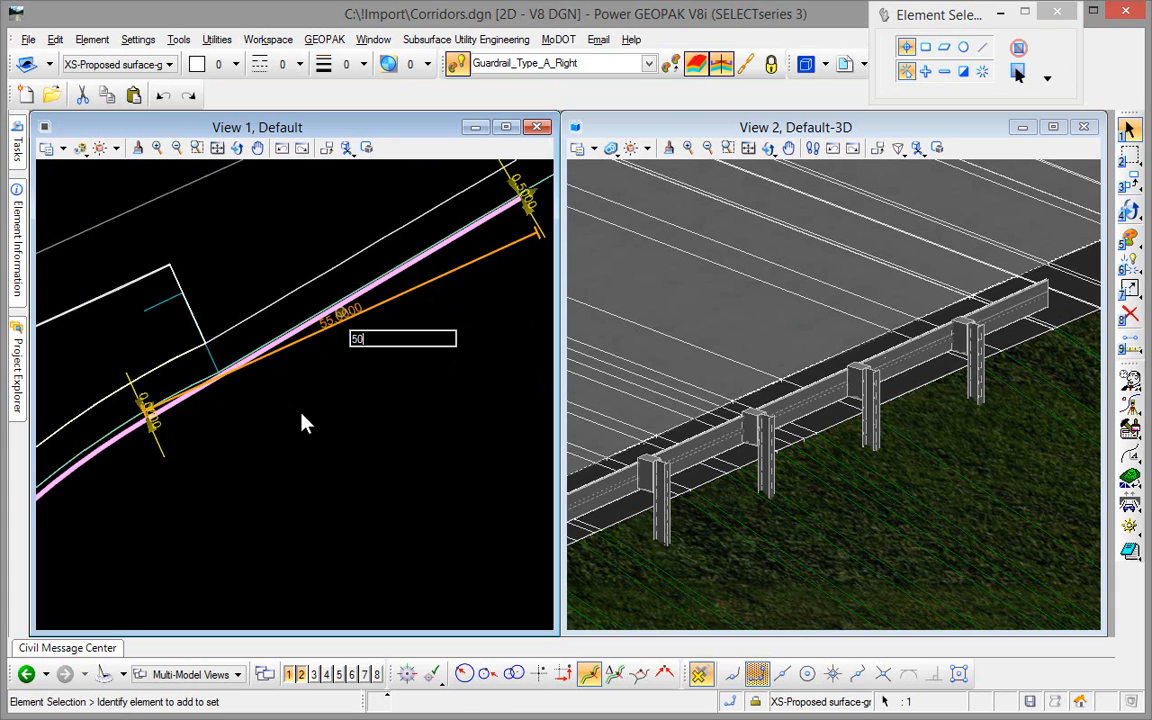
{"action": "key", "text": "Return"}
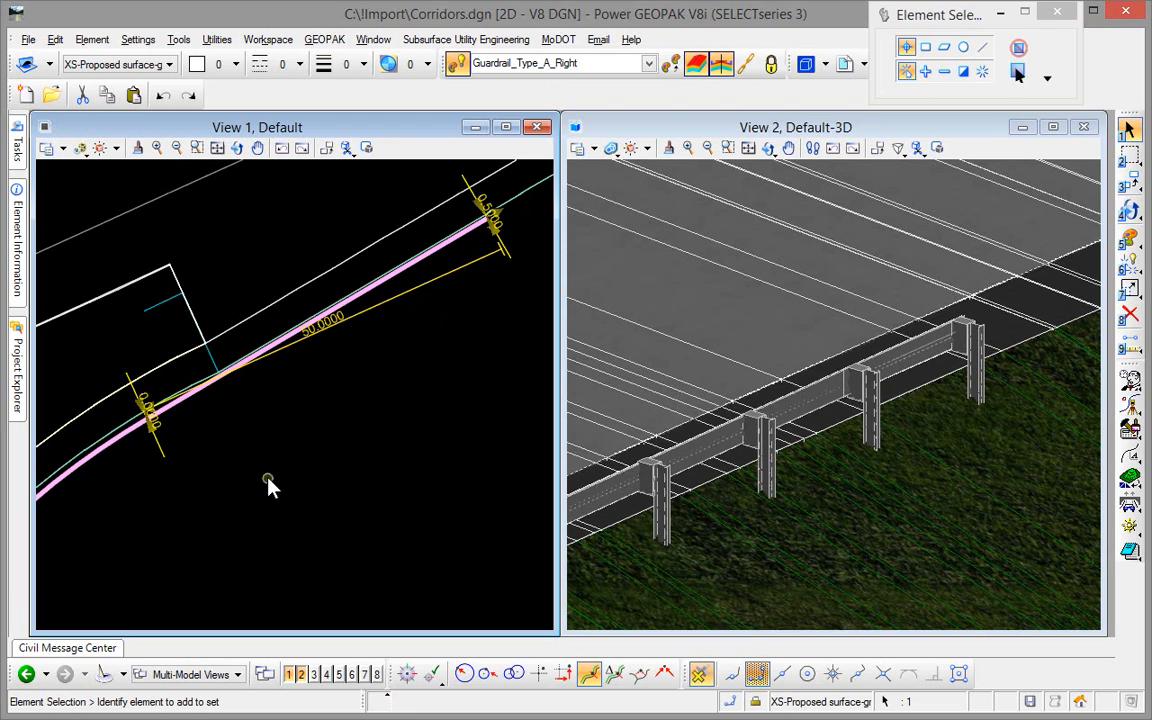
{"action": "left_click", "coordinate": [261, 483]}
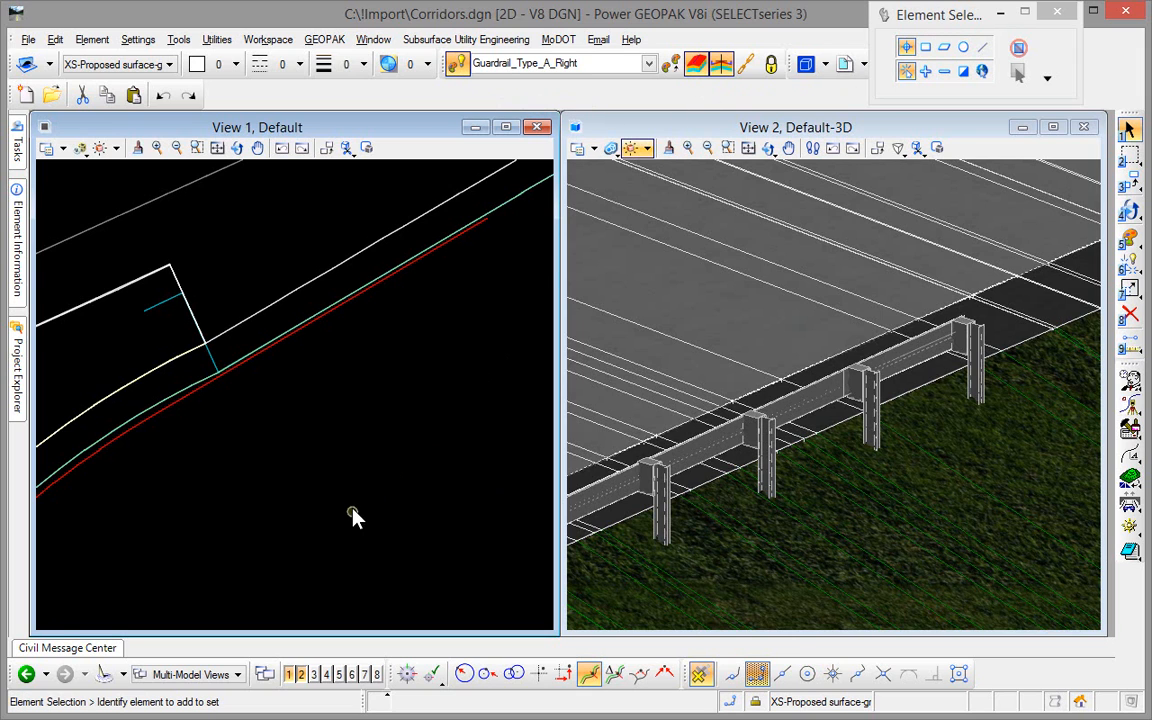
{"action": "scroll", "coordinate": [353, 507], "scroll_direction": "down", "scroll_amount": 3}
{"action": "middle_click_drag", "start_coordinate": [357, 527], "coordinate": [283, 525]}
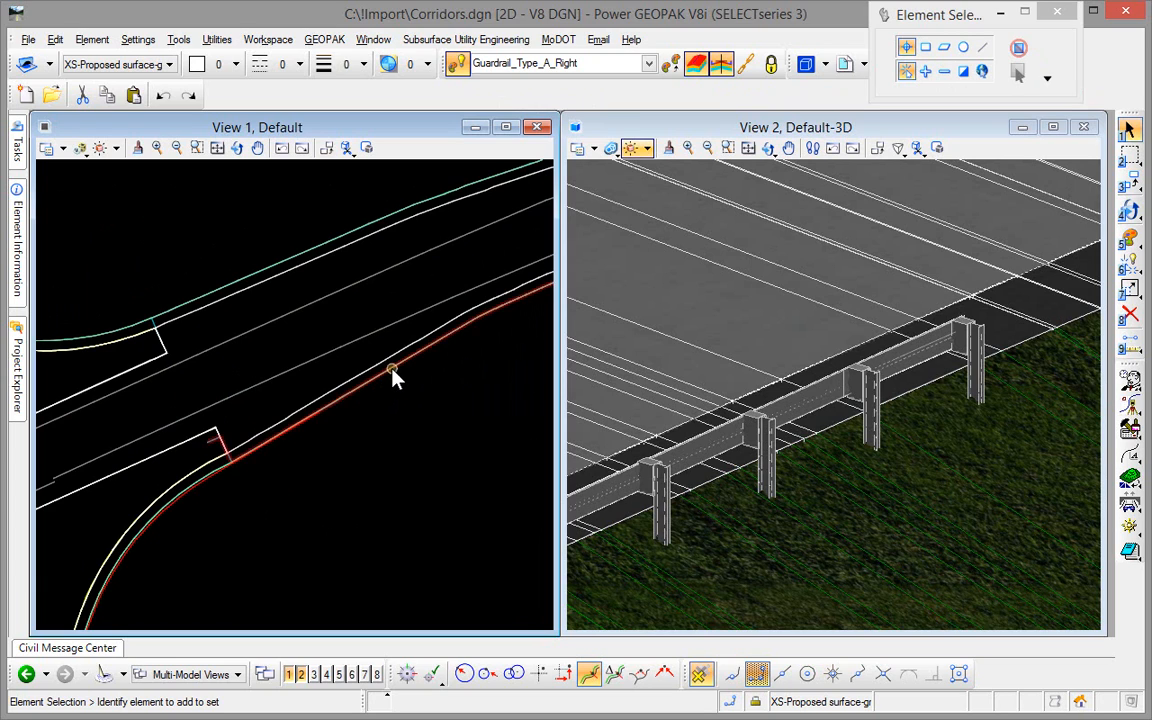
{"action": "mouse_move", "coordinate": [391, 372]}
{"action": "scroll", "coordinate": [318, 470], "scroll_direction": "down", "scroll_amount": 4}
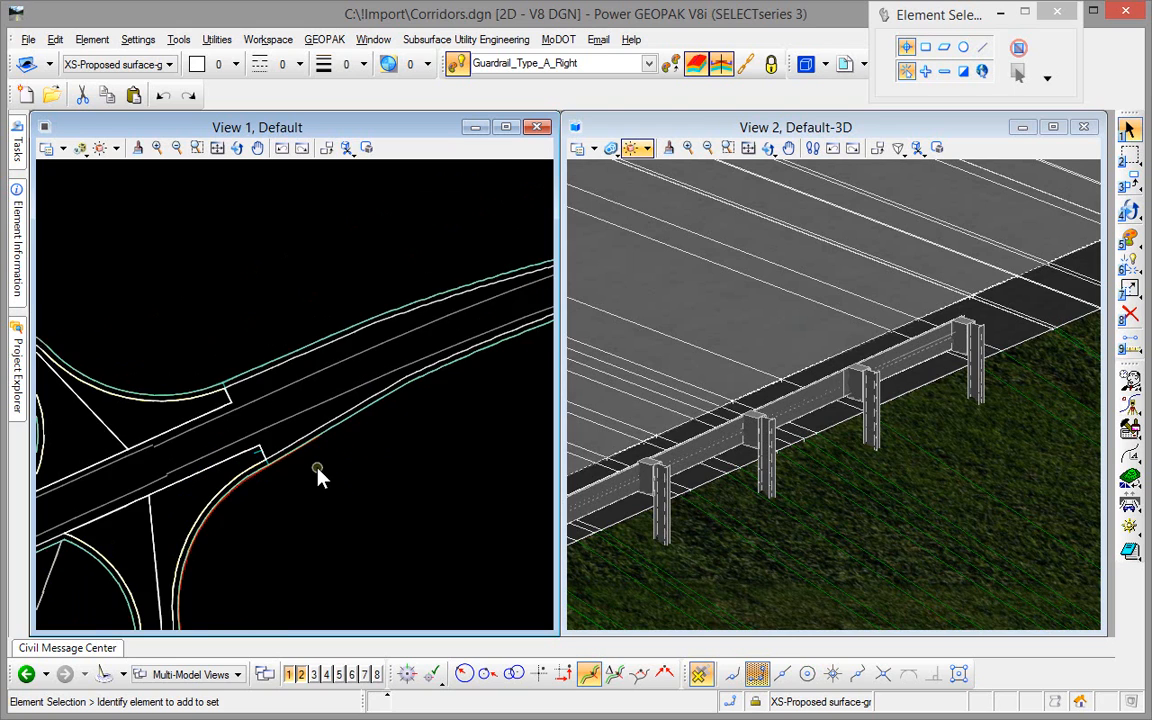
{"action": "middle_click_drag", "start_coordinate": [329, 519], "coordinate": [324, 465]}
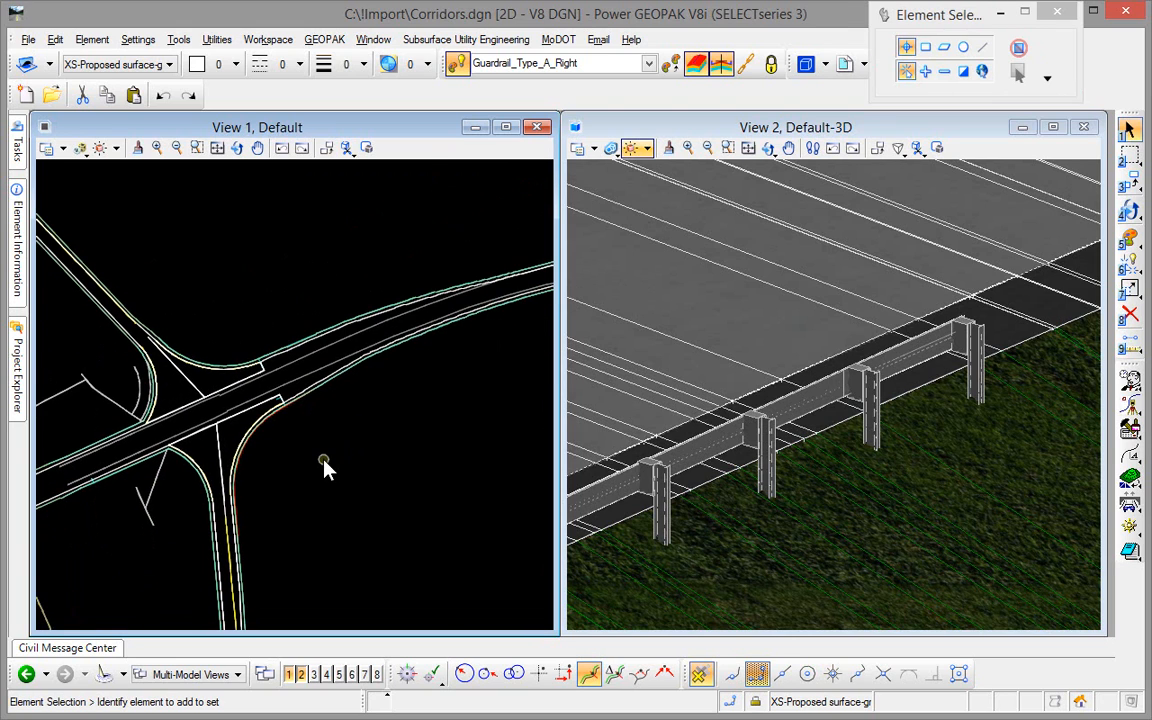